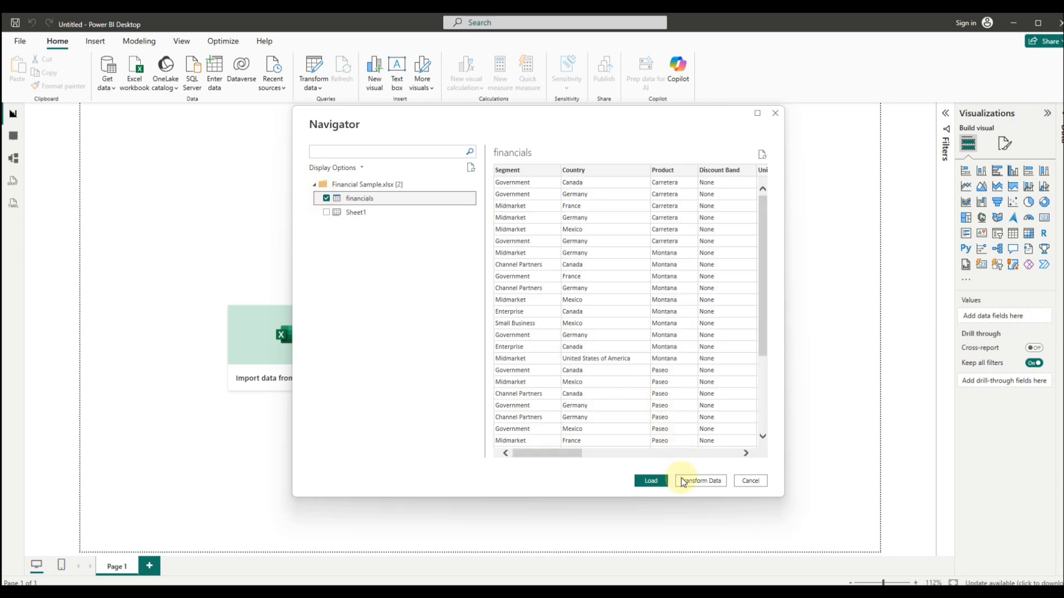
Step: Load the financials table from Financial Sample.xlsx into the report and expand its field list
{"action": "left_click", "coordinate": [658, 479]}
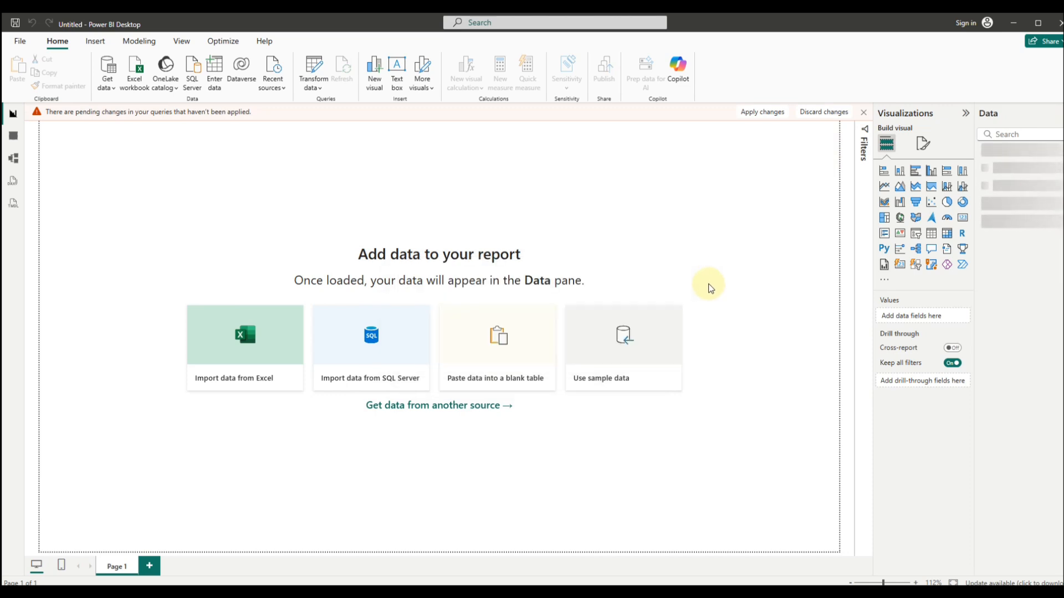
{"action": "left_click", "coordinate": [981, 155]}
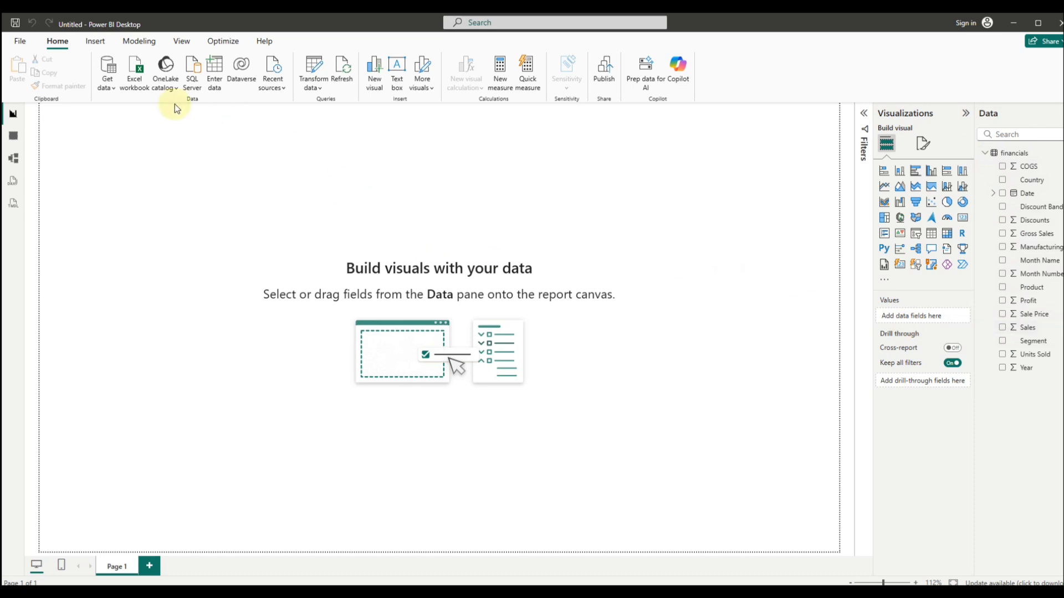
{"action": "left_click", "coordinate": [108, 85]}
{"action": "left_click", "coordinate": [127, 125]}
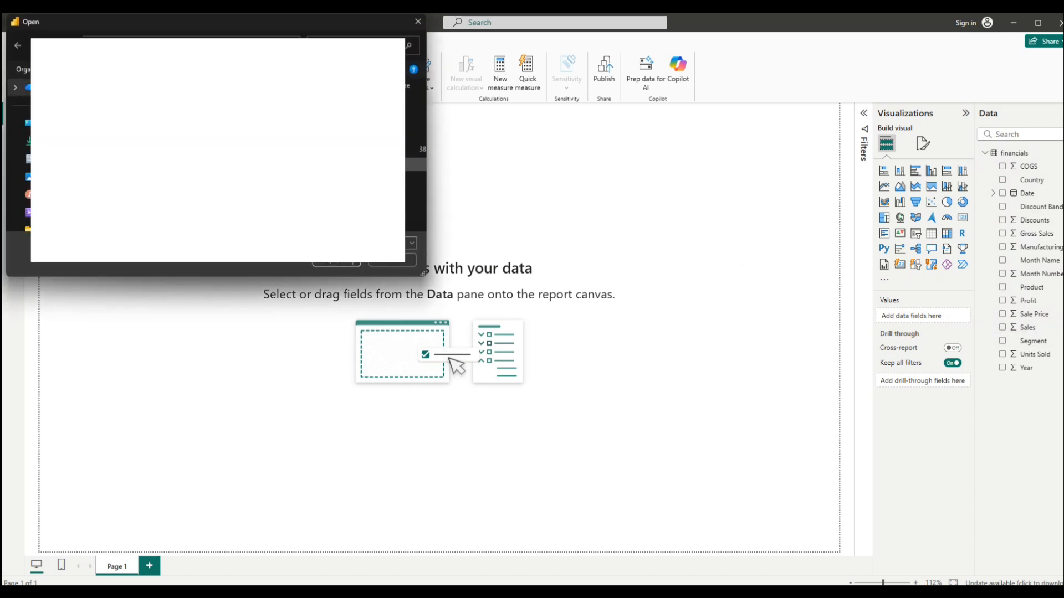
{"action": "left_click", "coordinate": [418, 23]}
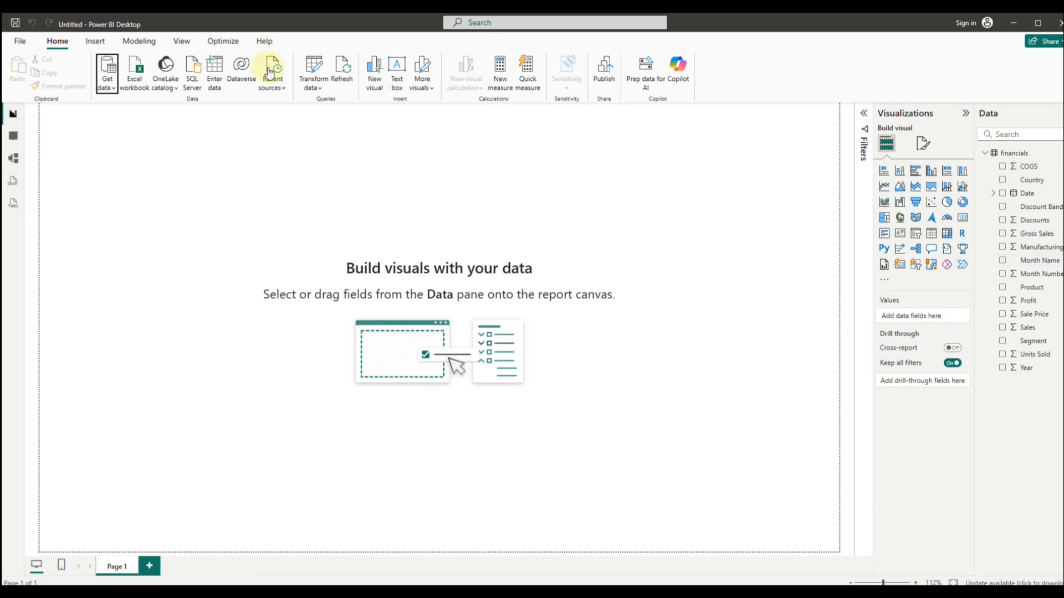
Step: Open the financials table in the Power Query Editor to transform its data
{"action": "left_click", "coordinate": [313, 84]}
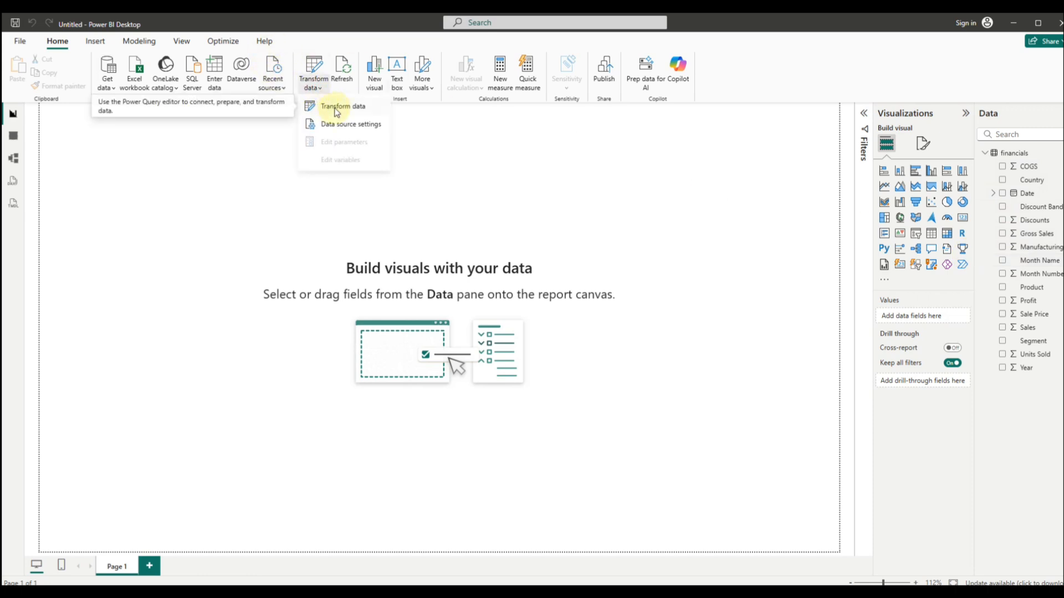
{"action": "left_click", "coordinate": [336, 108]}
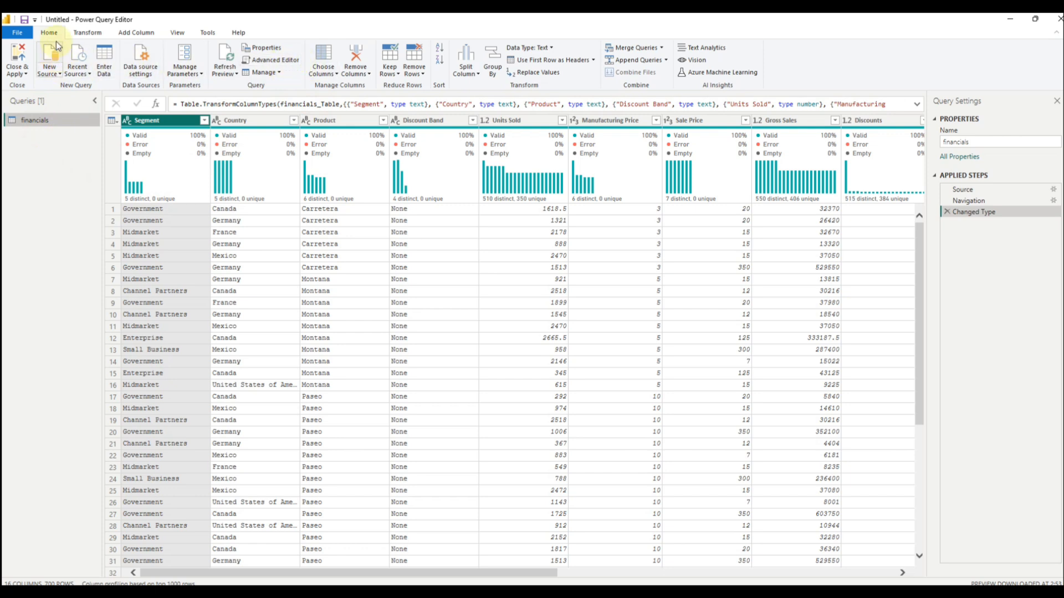
{"action": "left_click", "coordinate": [87, 33]}
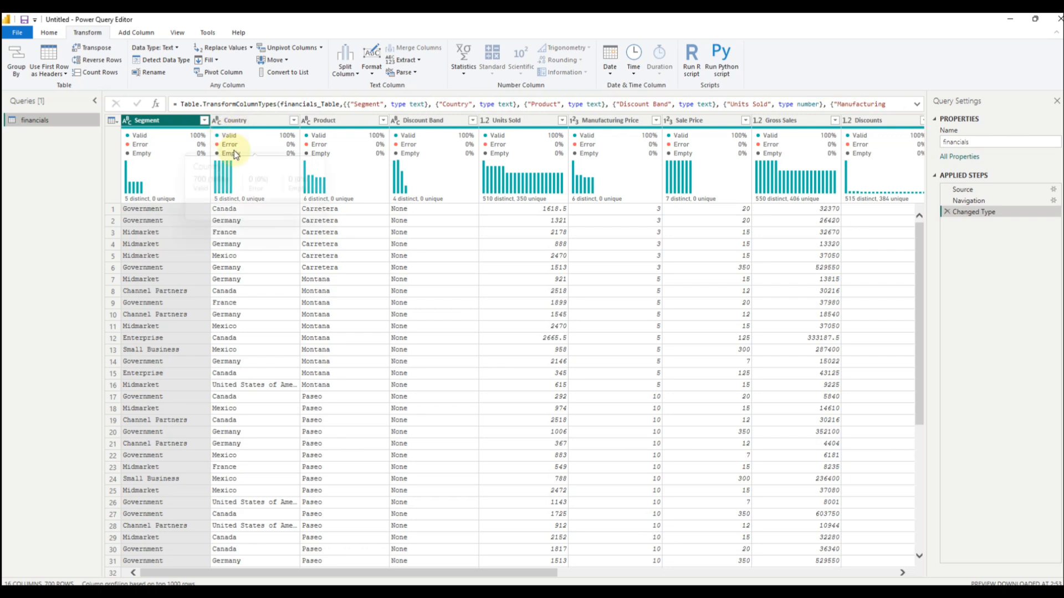
Step: Keep only the Segment, Country, Product, Units Sold, Manufacturing Price and Sale Price columns, removing all other columns
{"action": "mouse_move", "coordinate": [222, 135]}
{"action": "left_click", "coordinate": [254, 118], "text": "ctrl"}
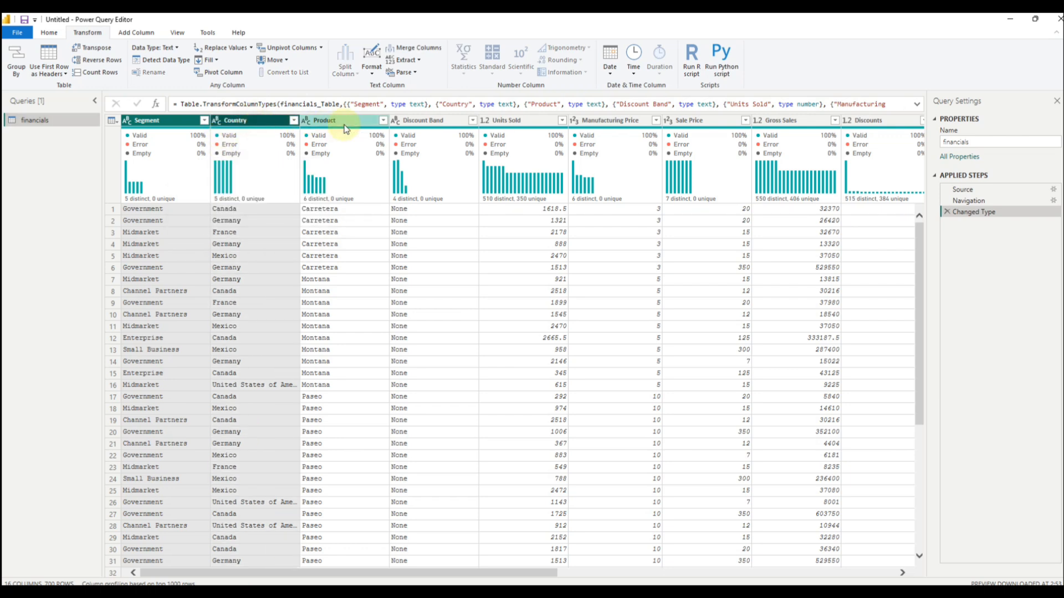
{"action": "left_click", "coordinate": [380, 122], "text": "ctrl"}
{"action": "left_click", "coordinate": [502, 121], "text": "ctrl"}
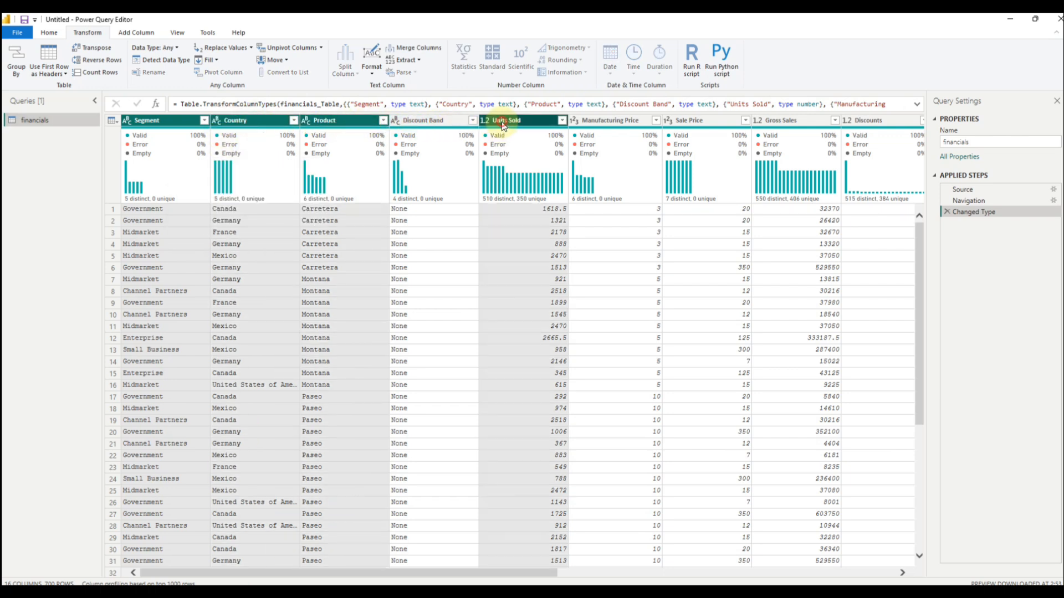
{"action": "left_click", "coordinate": [593, 123], "text": "ctrl"}
{"action": "left_click", "coordinate": [684, 118], "text": "ctrl"}
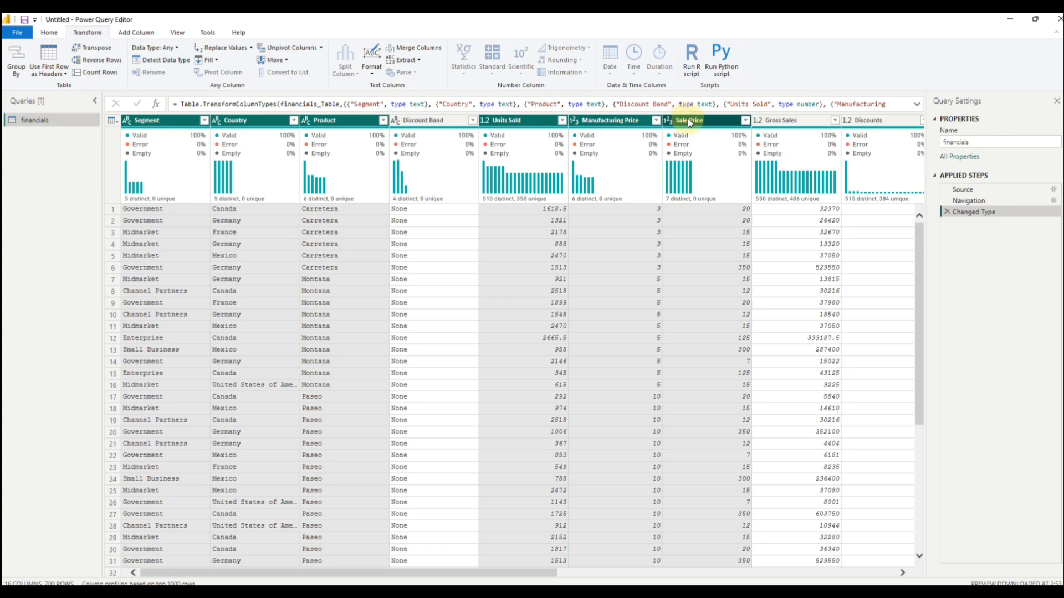
{"action": "right_click", "coordinate": [687, 118]}
{"action": "left_click", "coordinate": [737, 153]}
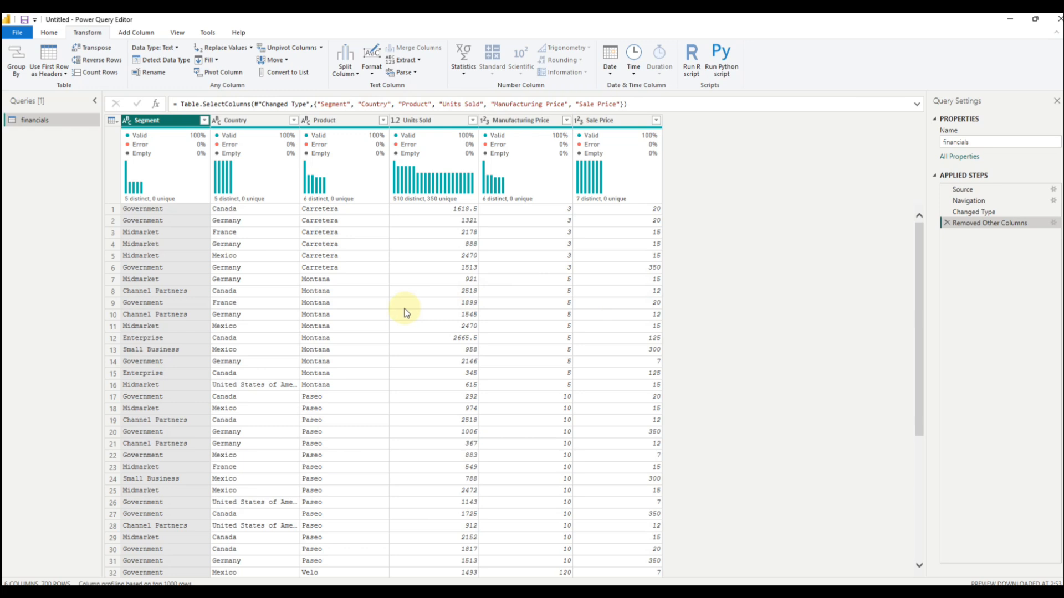
Step: Start a new column from examples based on the current selection, with only Segment as the source column
{"action": "left_click", "coordinate": [139, 33]}
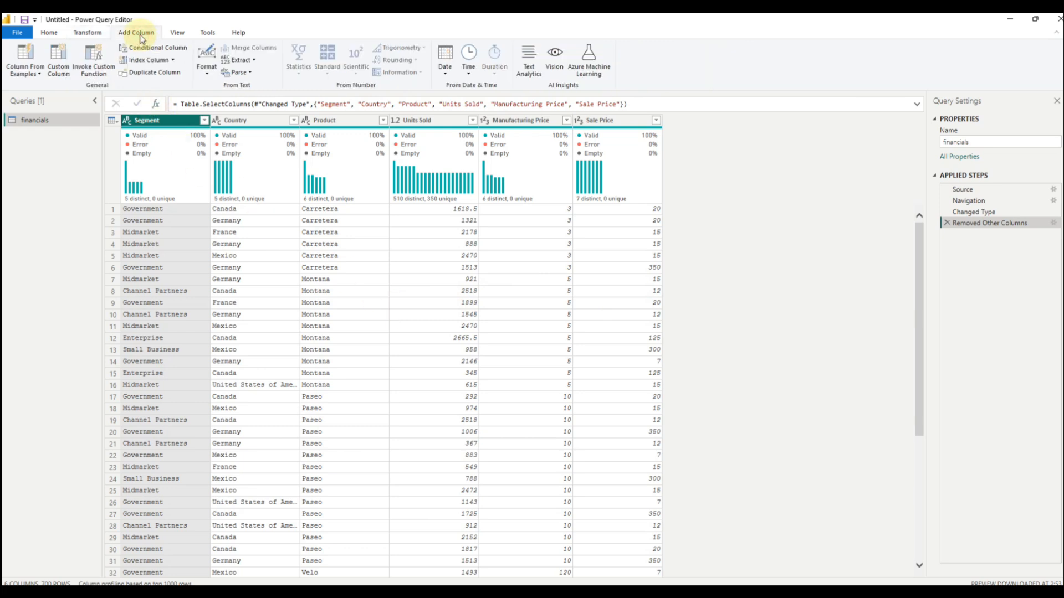
{"action": "left_click", "coordinate": [35, 75]}
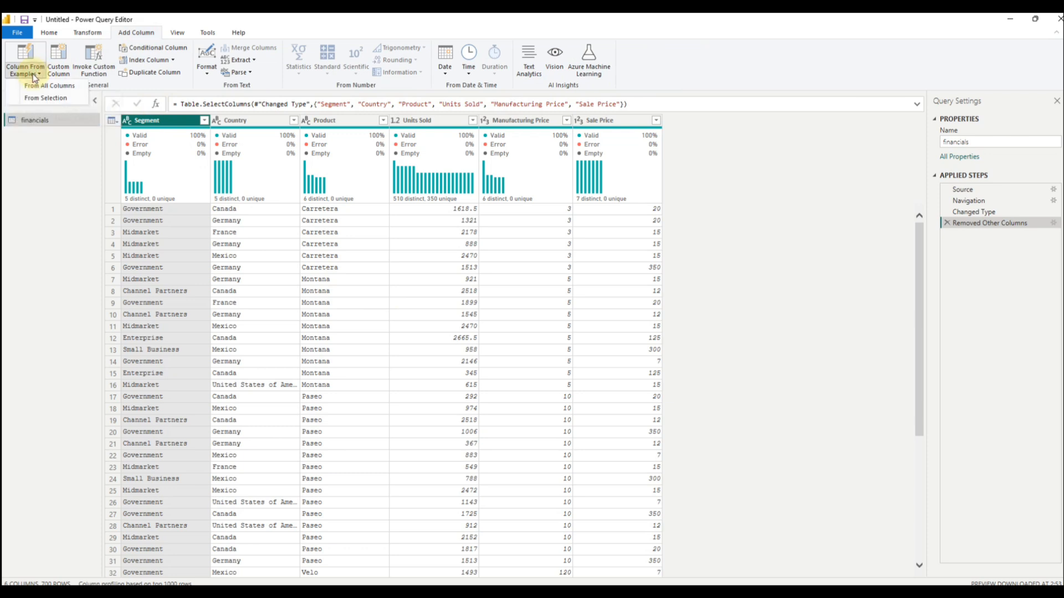
{"action": "left_click", "coordinate": [45, 99]}
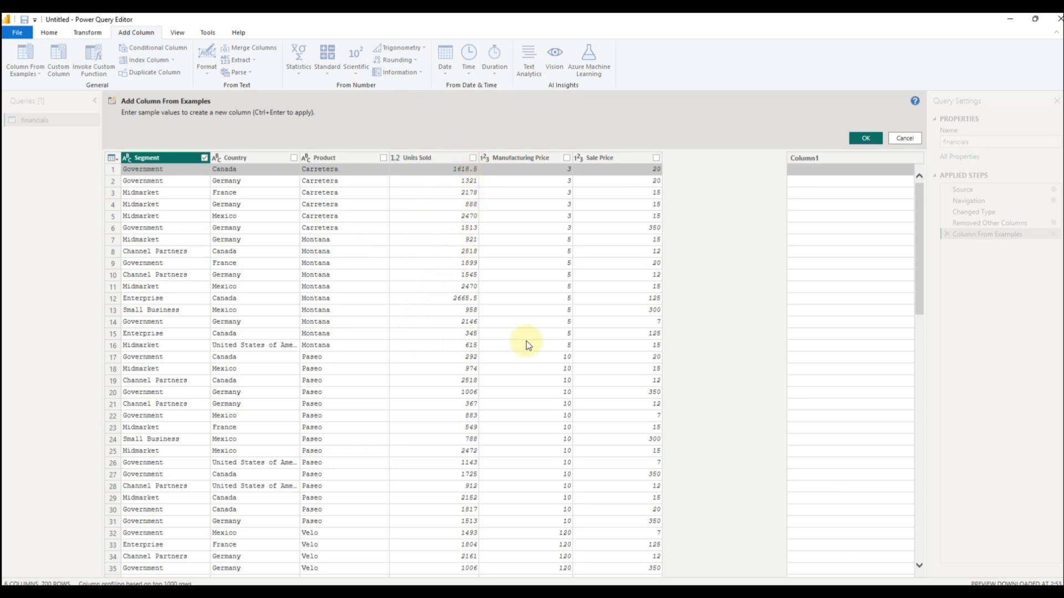
{"action": "left_click", "coordinate": [656, 159]}
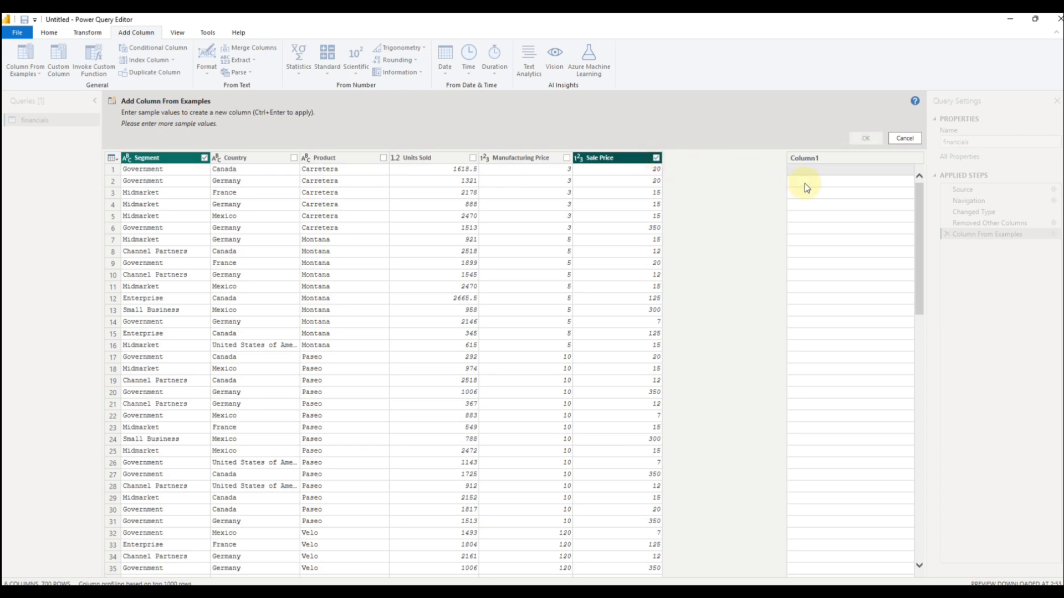
{"action": "left_click", "coordinate": [656, 158]}
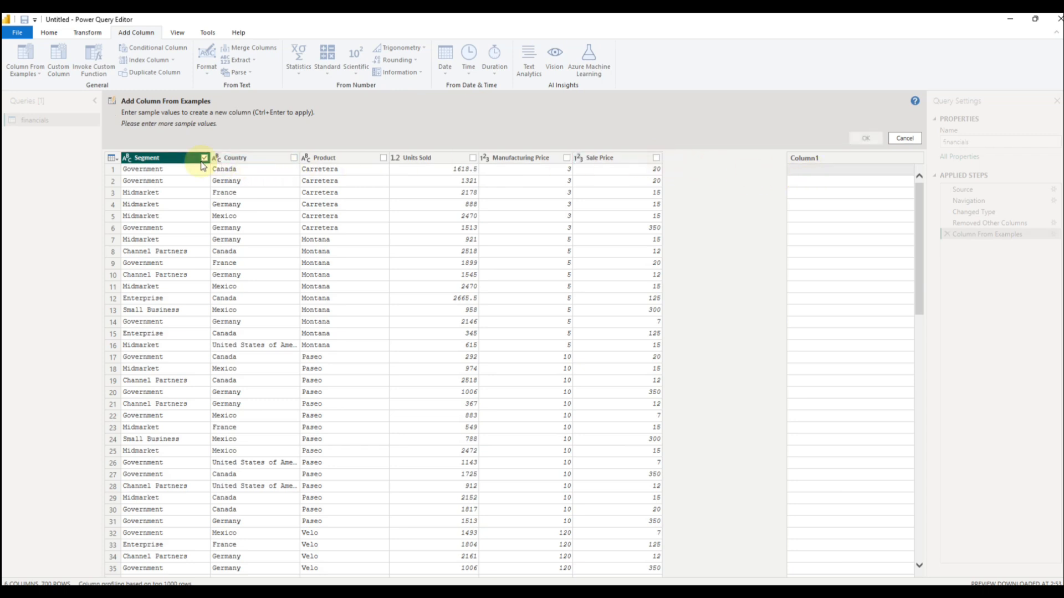
Step: Enter Can, Ger and Fra as sample values in the first three rows of the new column
{"action": "left_click", "coordinate": [810, 174]}
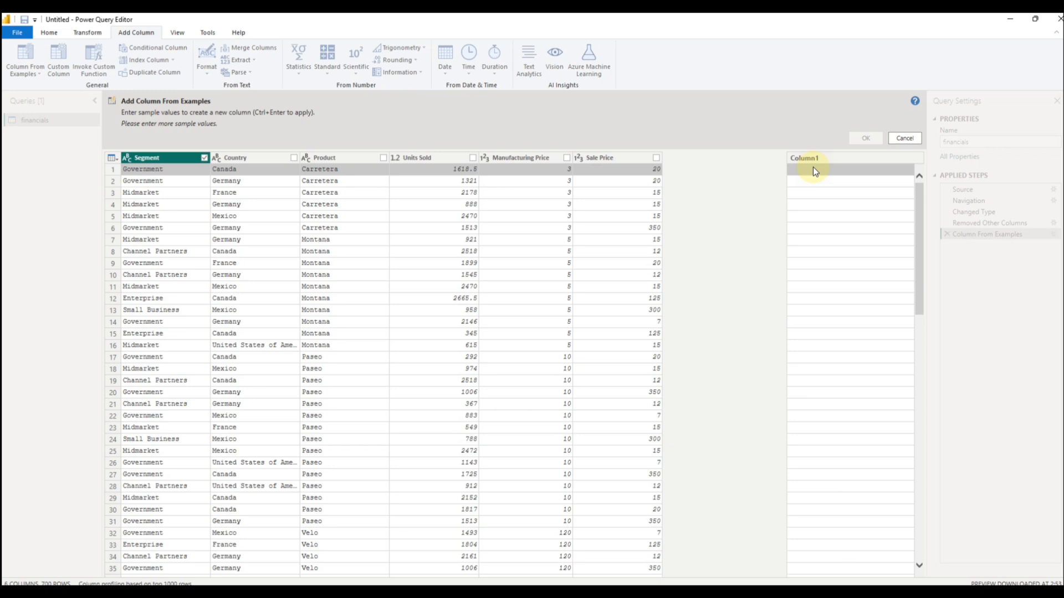
{"action": "type", "text": "Can"}
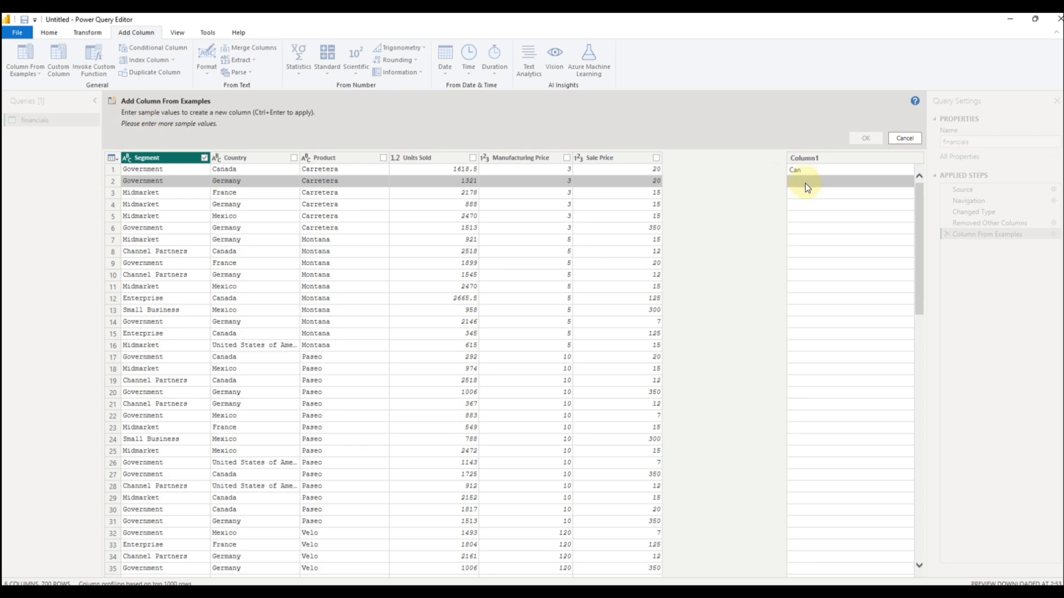
{"action": "left_click", "coordinate": [804, 181]}
{"action": "type", "text": "Ger"}
{"action": "left_click", "coordinate": [816, 191]}
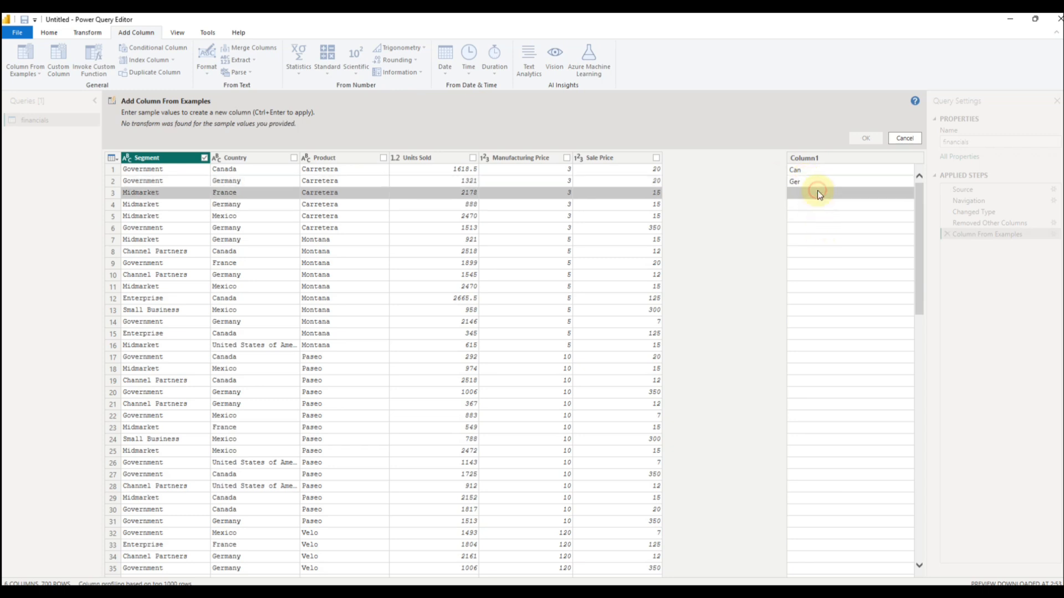
{"action": "type", "text": "Fra"}
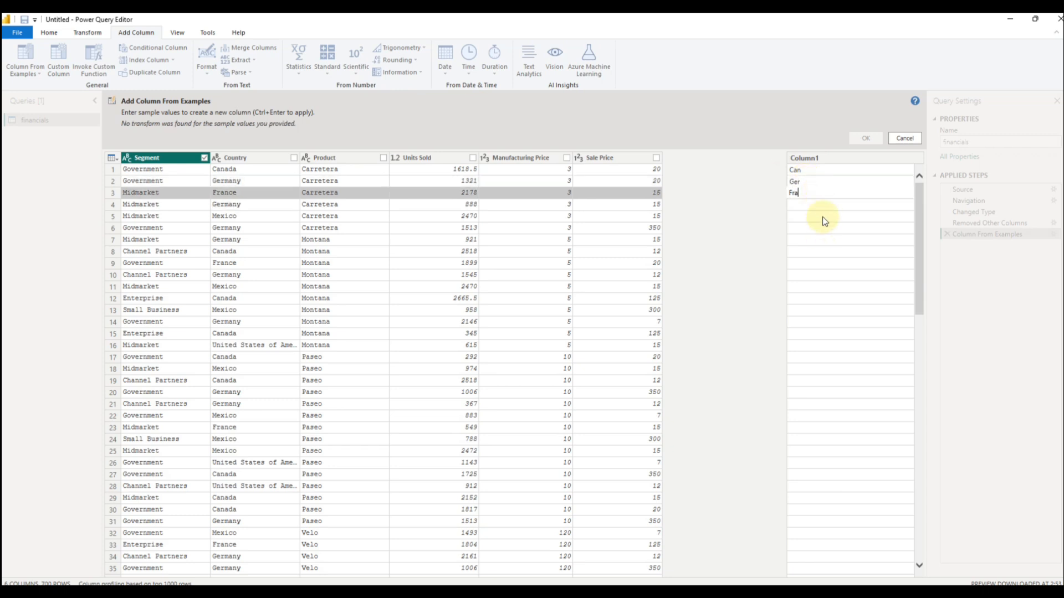
{"action": "left_click", "coordinate": [824, 223]}
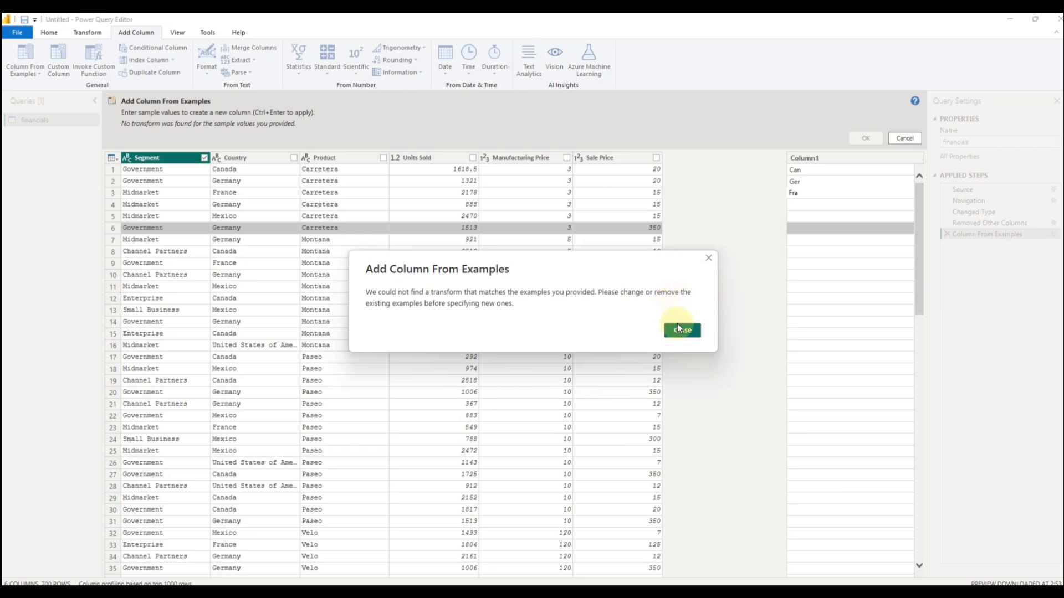
{"action": "left_click", "coordinate": [681, 329]}
Step: Use Country instead of Segment as the source for the examples and add the new column to the table
{"action": "left_click", "coordinate": [808, 205]}
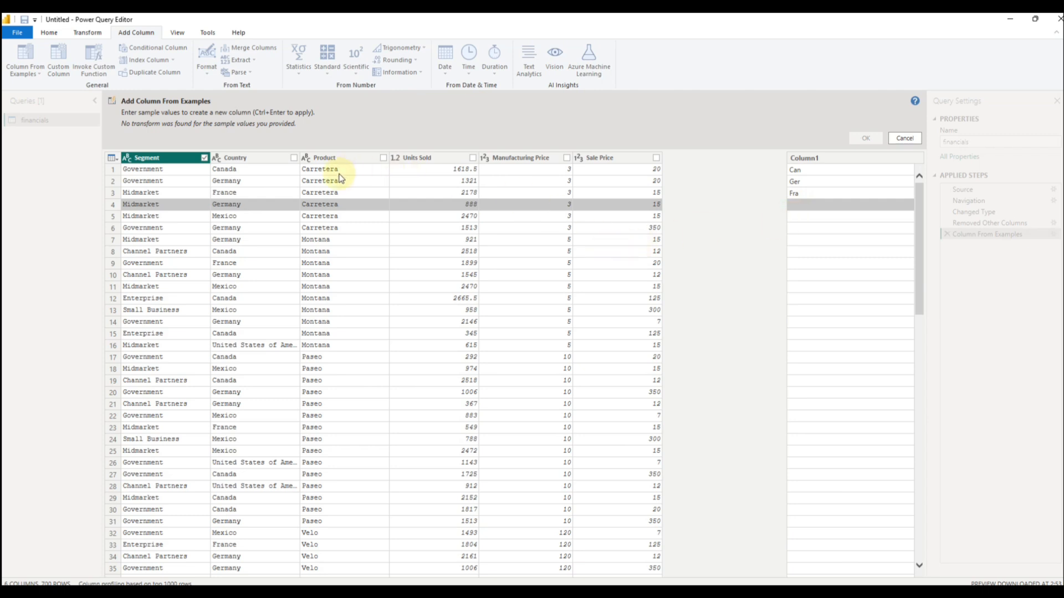
{"action": "left_click", "coordinate": [294, 158]}
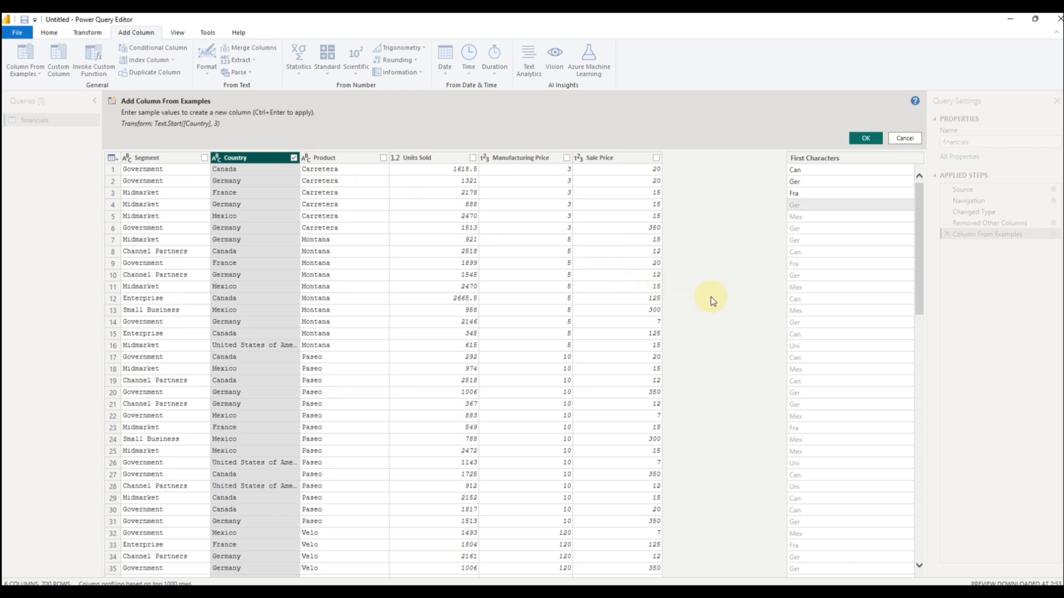
{"action": "left_click", "coordinate": [863, 139]}
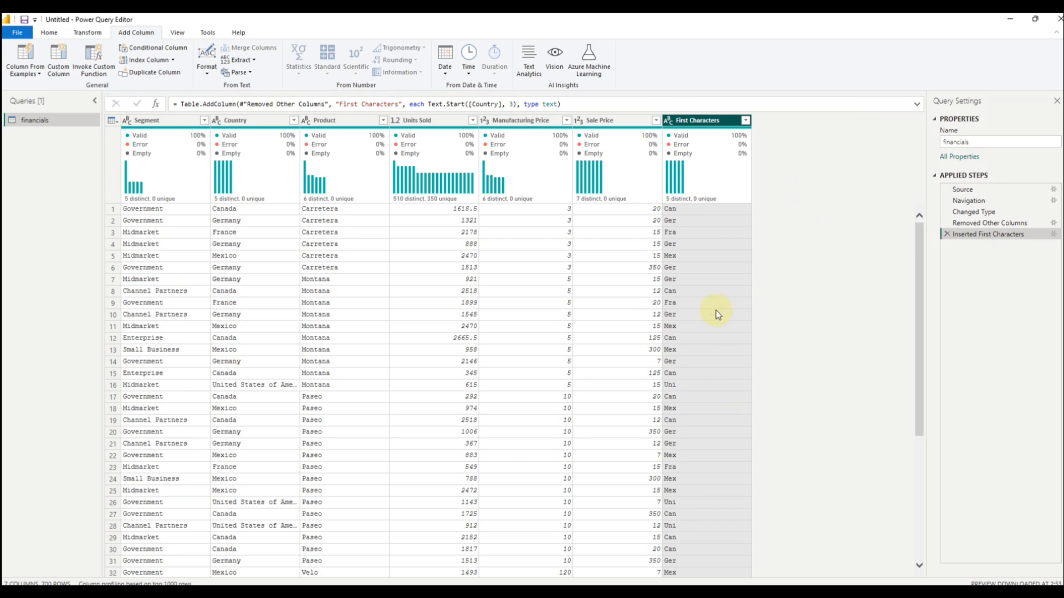
Step: Rename the First Characters column to "Country 3 Digits"
{"action": "left_click", "coordinate": [708, 119]}
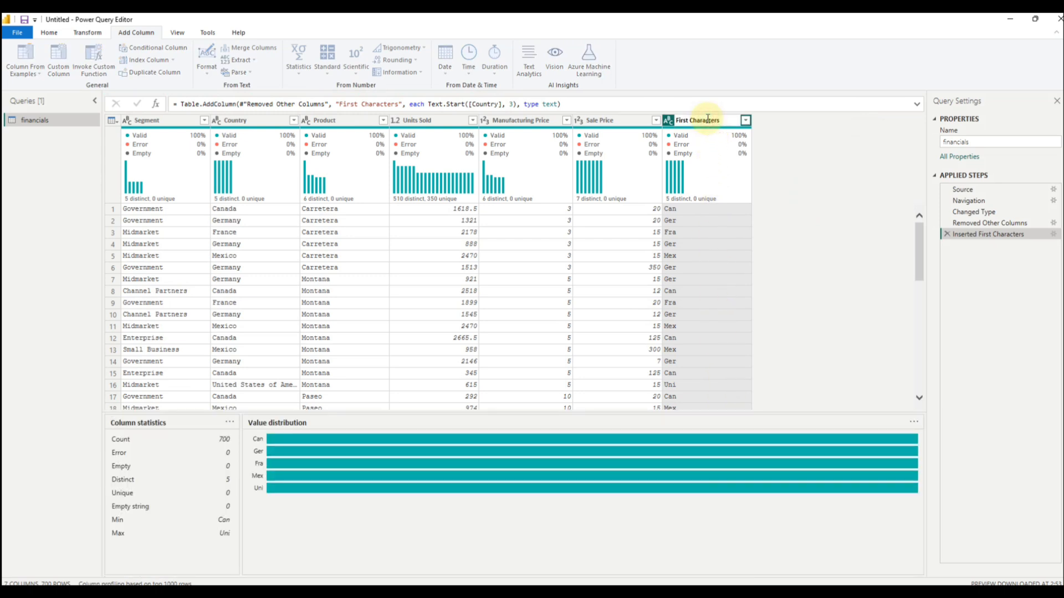
{"action": "double_click", "coordinate": [707, 118]}
{"action": "type", "text": "Coun"}
{"action": "key", "text": "BackSpace"}
{"action": "key", "text": "BackSpace"}
{"action": "key", "text": "BackSpace"}
{"action": "key", "text": "BackSpace"}
{"action": "key", "text": "BackSpace"}
{"action": "key", "text": "BackSpace"}
{"action": "key", "text": "BackSpace"}
{"action": "key", "text": "BackSpace"}
{"action": "key", "text": "BackSpace"}
{"action": "type", "text": "Countrry"}
{"action": "key", "text": "BackSpace"}
{"action": "key", "text": "BackSpace"}
{"action": "type", "text": "y 3 Digits"}
{"action": "left_click", "coordinate": [862, 268]}
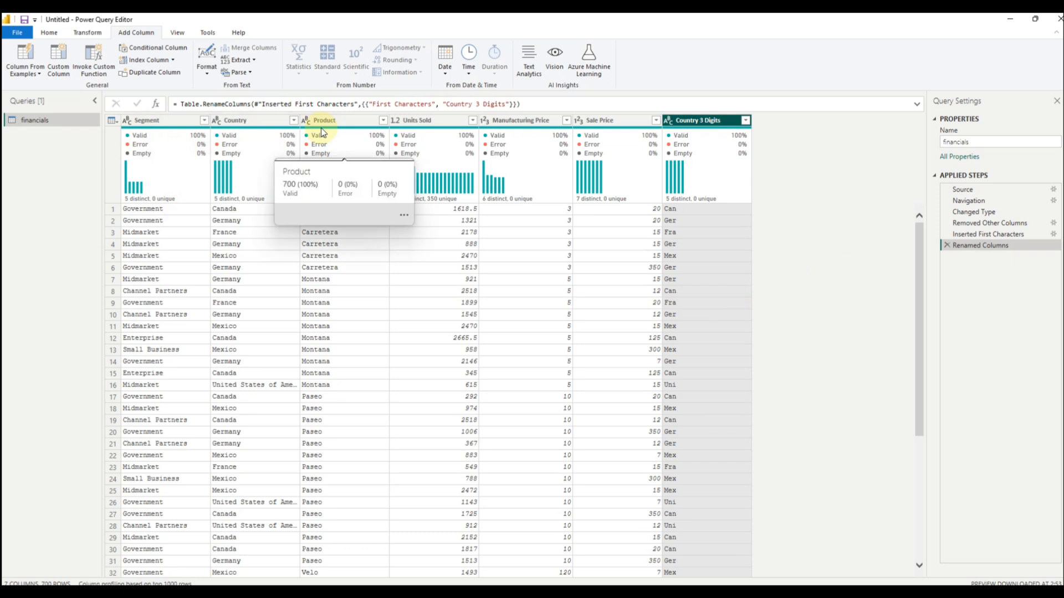
Step: Round up the values in the Units Sold column
{"action": "mouse_move", "coordinate": [431, 194]}
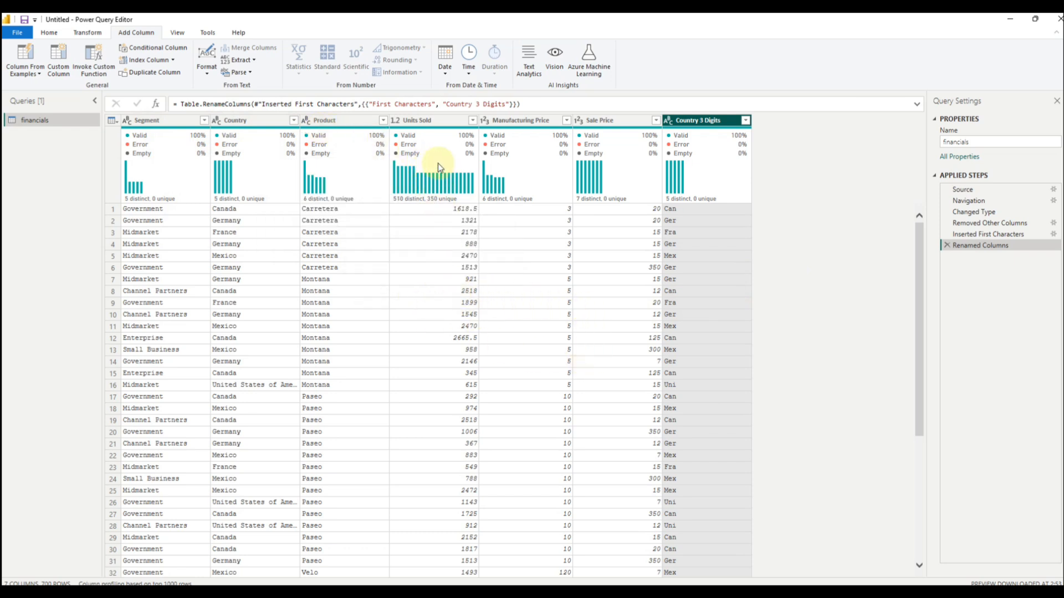
{"action": "left_click", "coordinate": [443, 123]}
{"action": "right_click", "coordinate": [444, 124]}
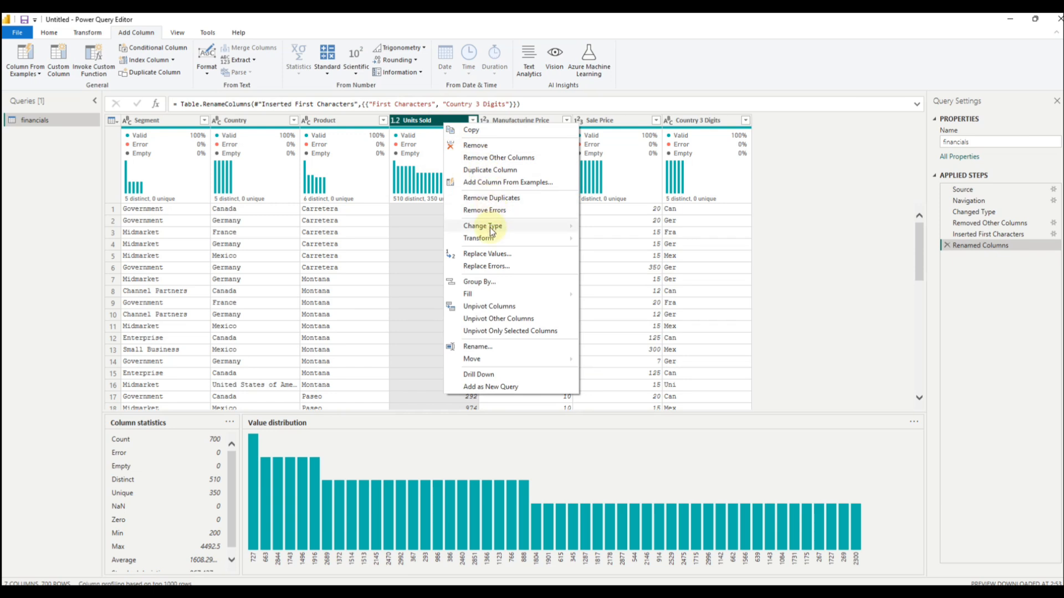
{"action": "mouse_move", "coordinate": [490, 239]}
{"action": "mouse_move", "coordinate": [609, 244]}
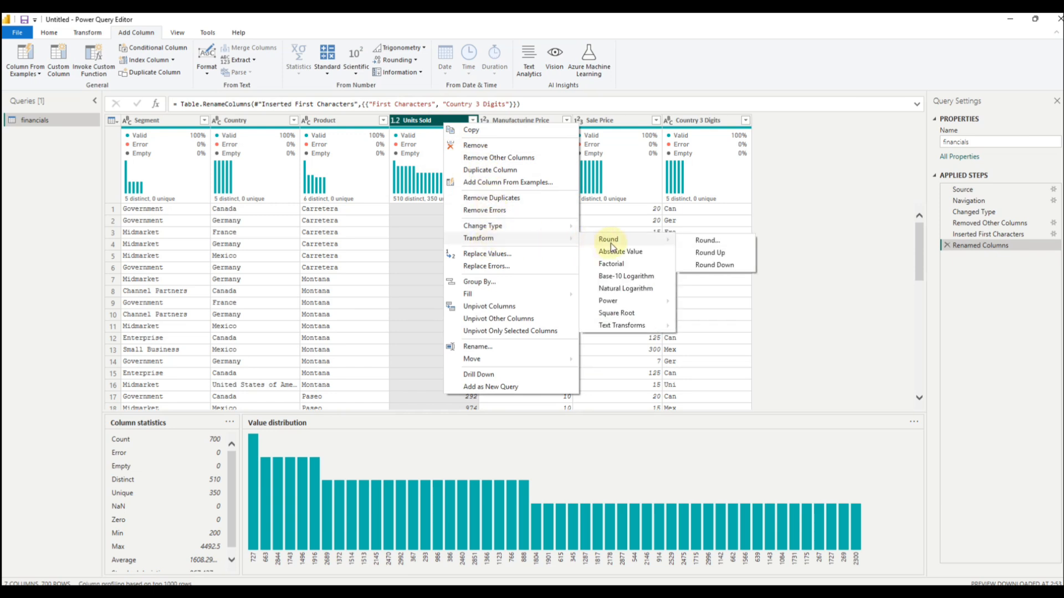
{"action": "left_click", "coordinate": [714, 254]}
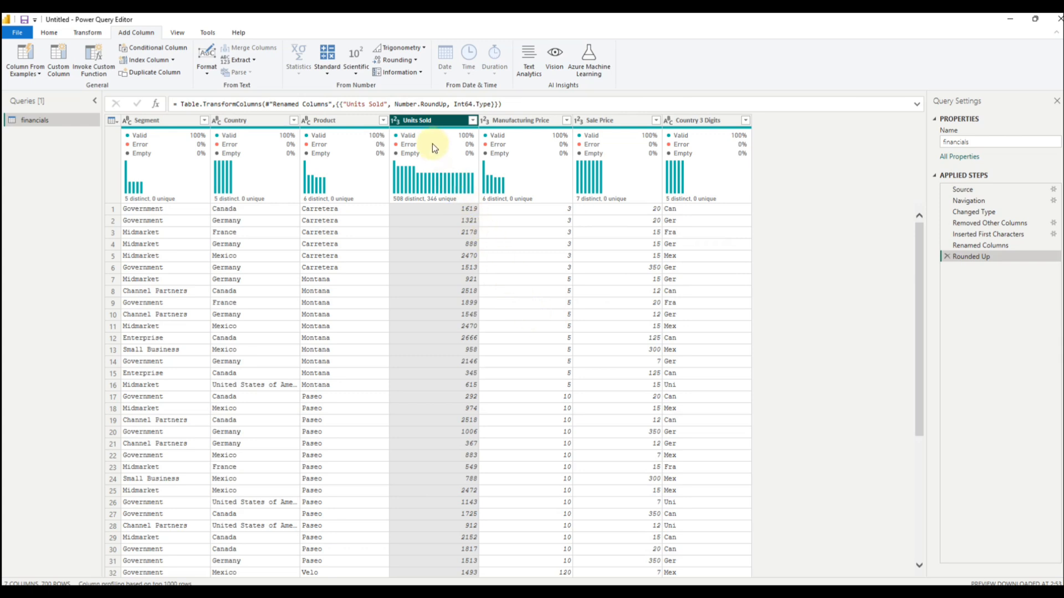
{"action": "right_click", "coordinate": [430, 121]}
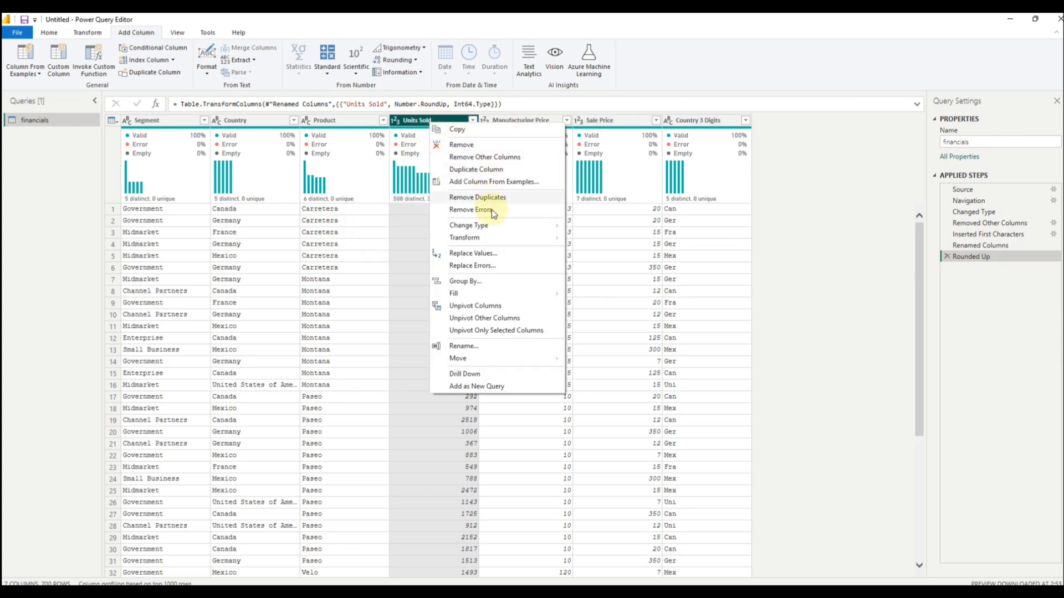
{"action": "mouse_move", "coordinate": [490, 237]}
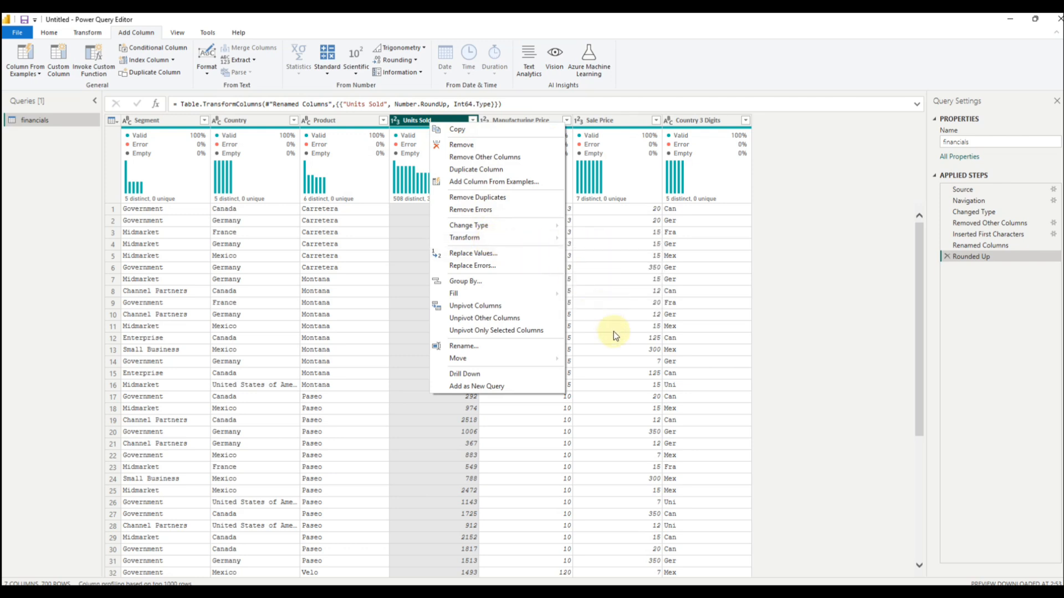
{"action": "left_click", "coordinate": [795, 268]}
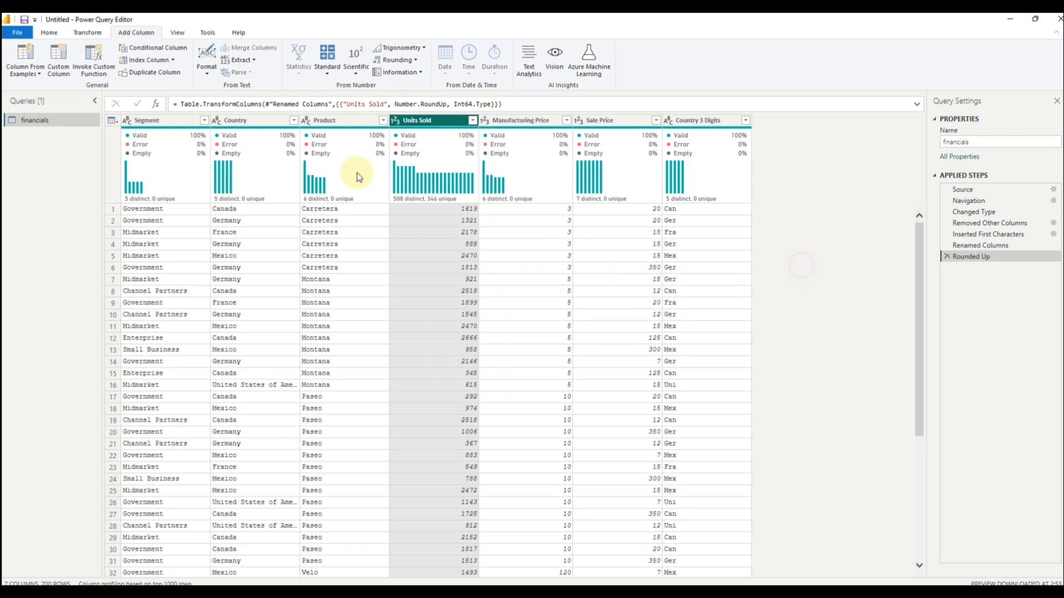
Step: Convert the text in the Country 3 Digits column to uppercase
{"action": "right_click", "coordinate": [332, 120]}
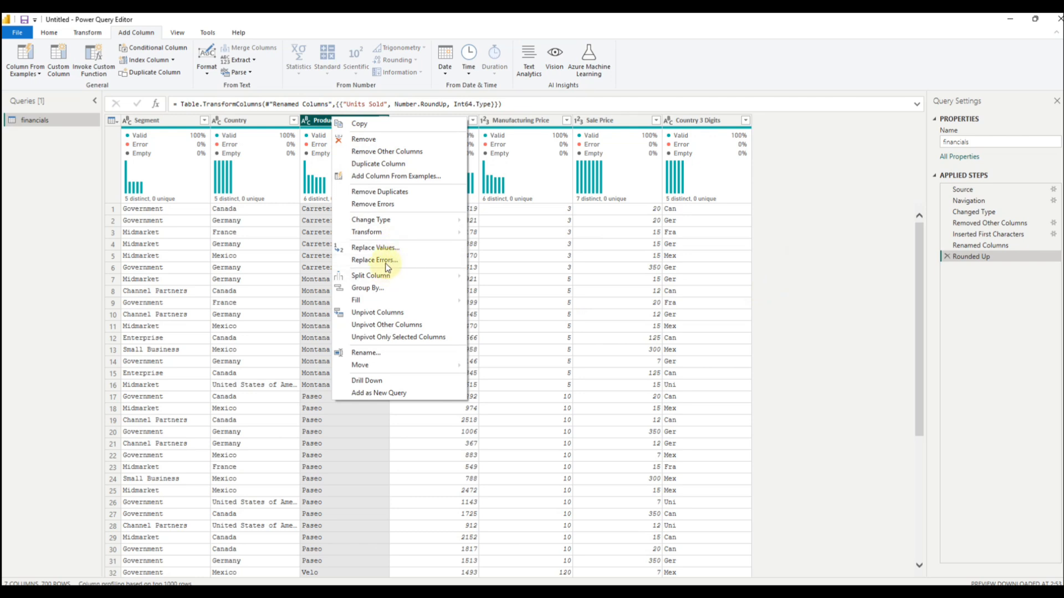
{"action": "mouse_move", "coordinate": [389, 235]}
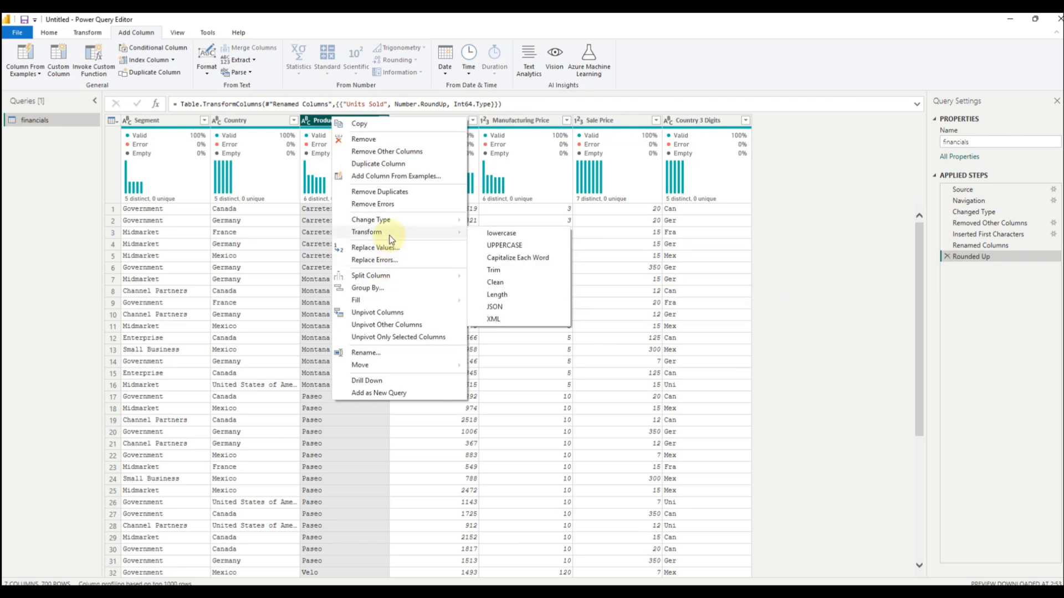
{"action": "left_click", "coordinate": [699, 121]}
{"action": "right_click", "coordinate": [702, 120]}
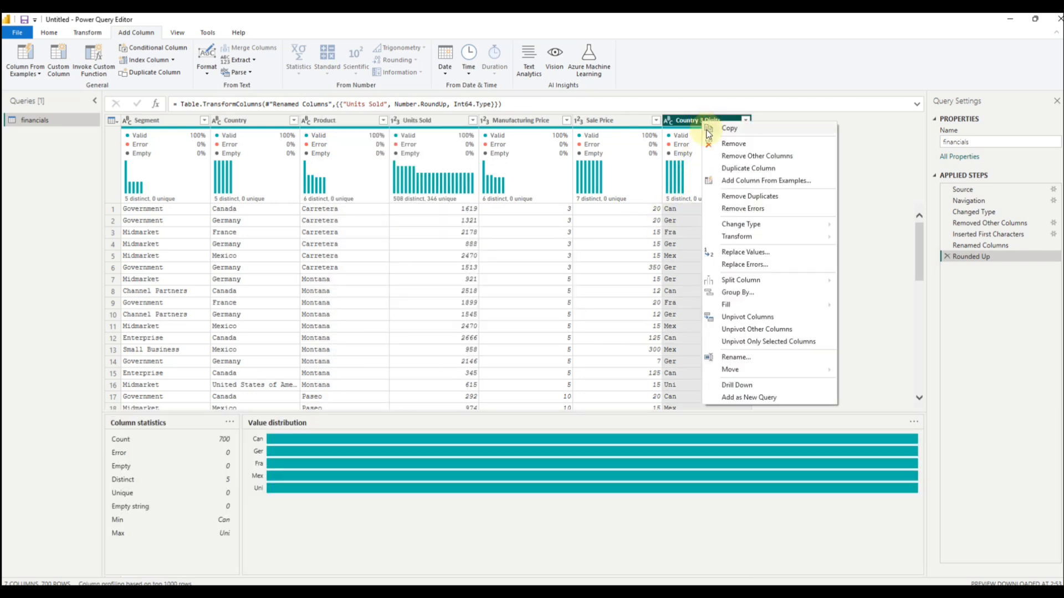
{"action": "mouse_move", "coordinate": [745, 239]}
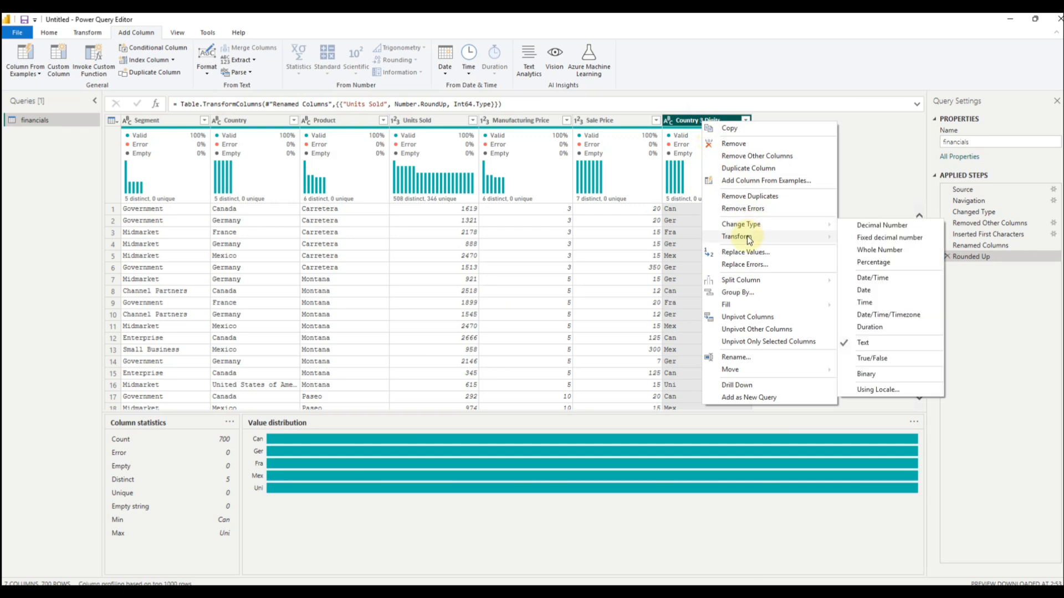
{"action": "left_click", "coordinate": [876, 249]}
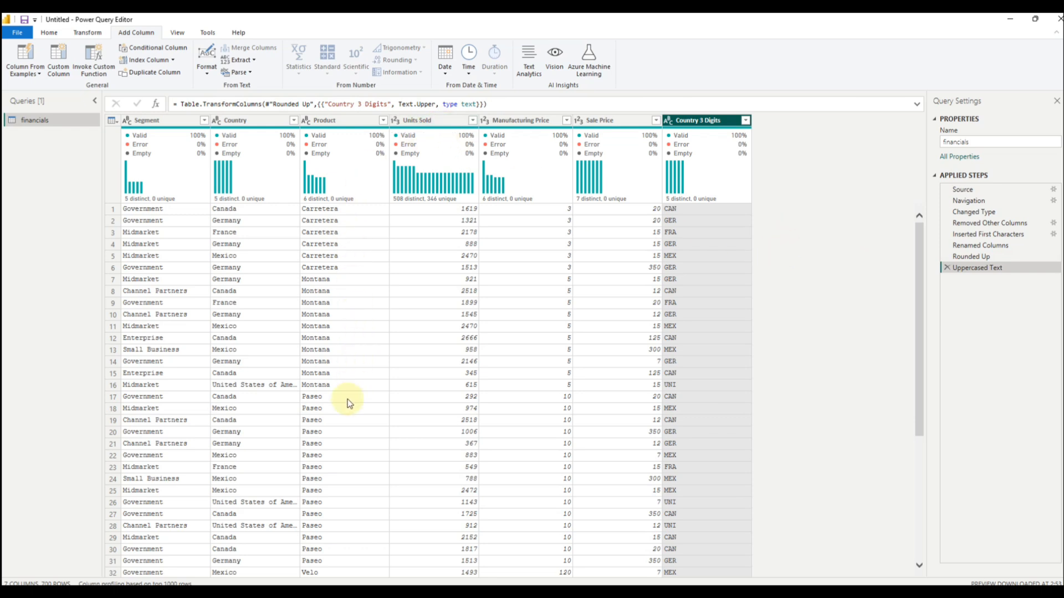
Step: Apply the Clean text transformation to the Product column
{"action": "right_click", "coordinate": [344, 121]}
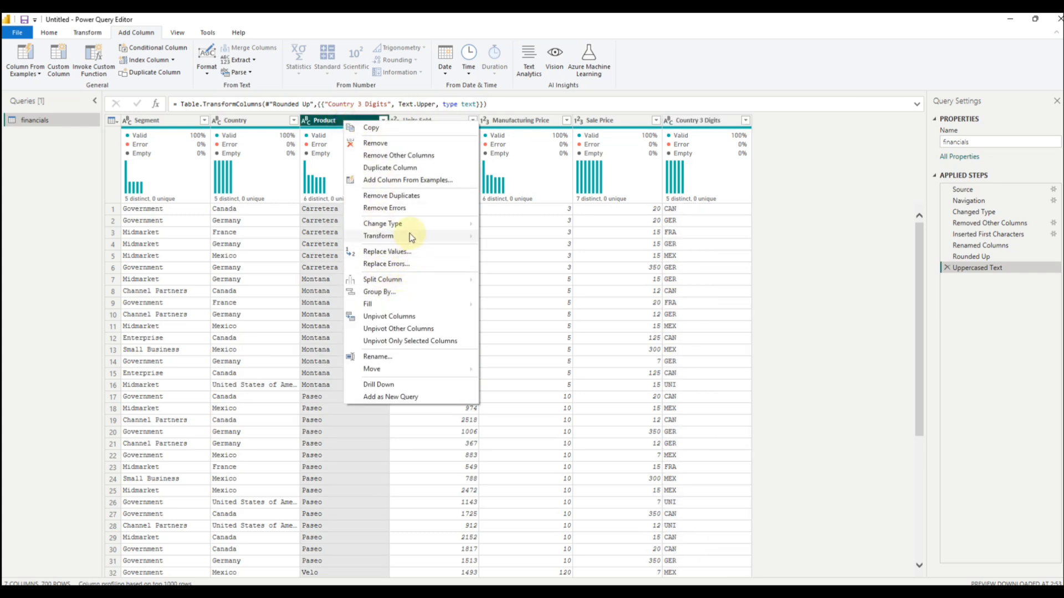
{"action": "mouse_move", "coordinate": [411, 237]}
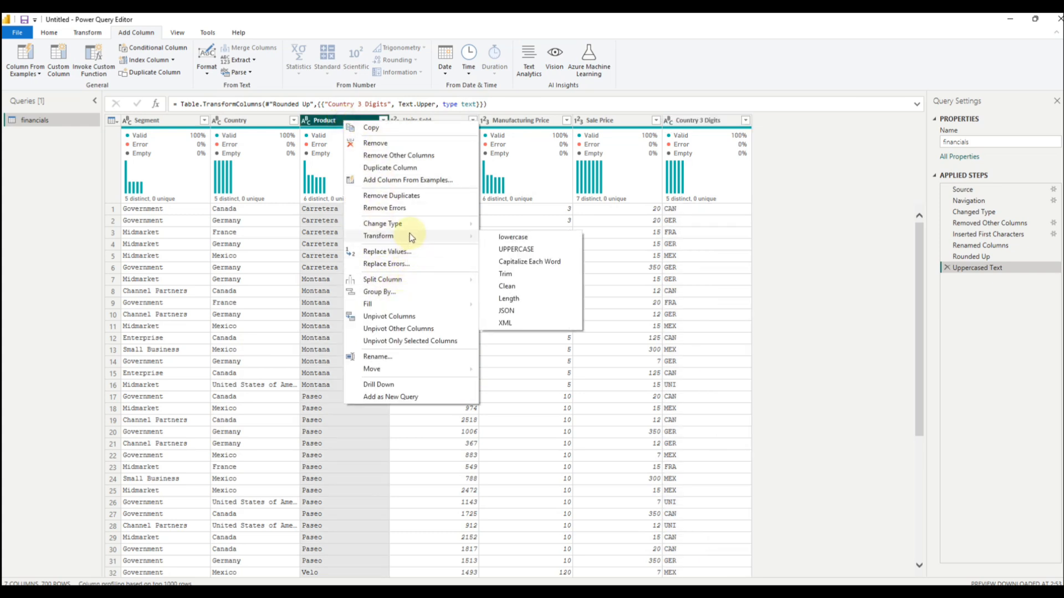
{"action": "left_click", "coordinate": [513, 287]}
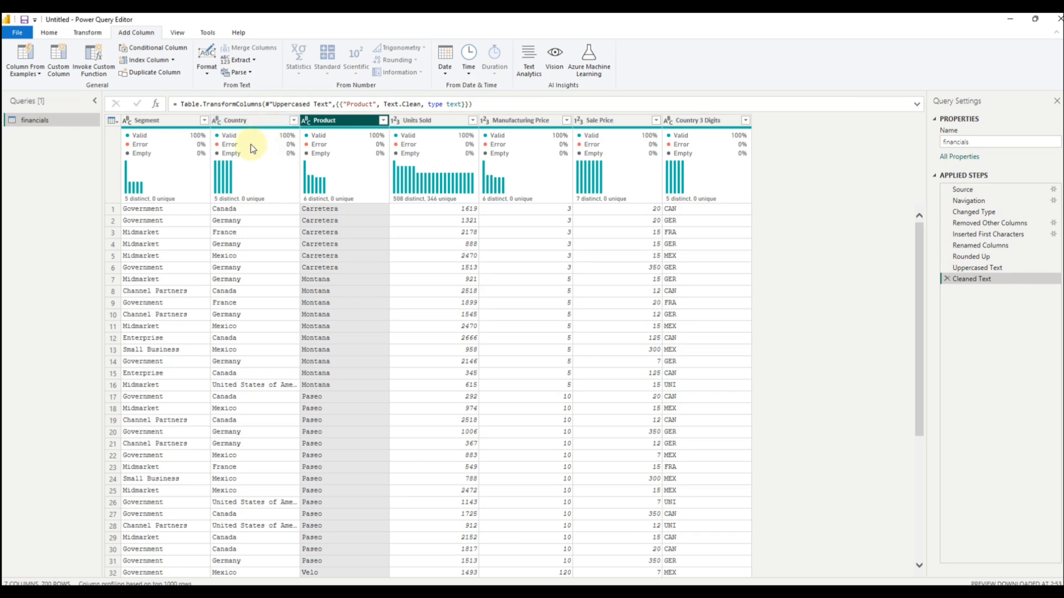
{"action": "left_click", "coordinate": [166, 120]}
{"action": "left_click", "coordinate": [244, 124], "text": "ctrl"}
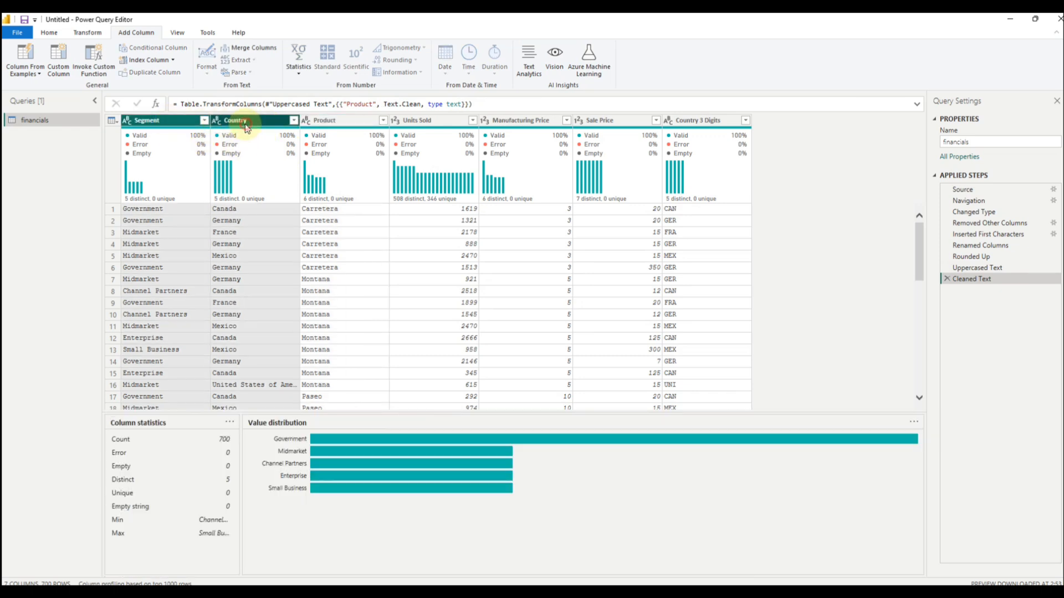
{"action": "left_click", "coordinate": [329, 124], "text": "ctrl"}
{"action": "left_click", "coordinate": [415, 121]}
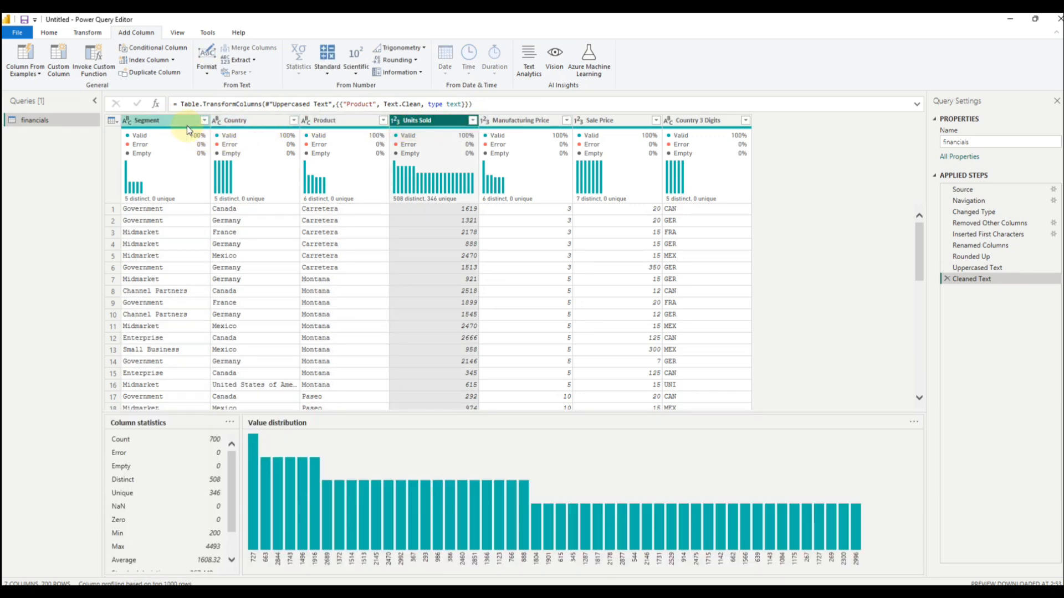
{"action": "left_click", "coordinate": [184, 124]}
{"action": "left_click", "coordinate": [237, 123], "text": "ctrl"}
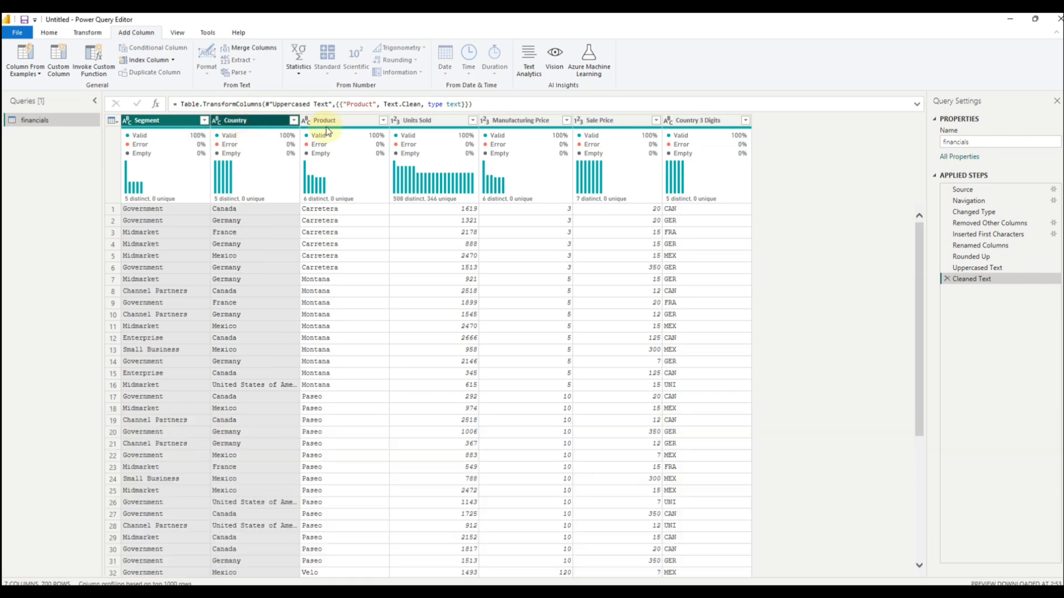
{"action": "left_click", "coordinate": [329, 123], "text": "ctrl"}
{"action": "left_click", "coordinate": [415, 123], "text": "ctrl"}
{"action": "left_click", "coordinate": [509, 123], "text": "ctrl"}
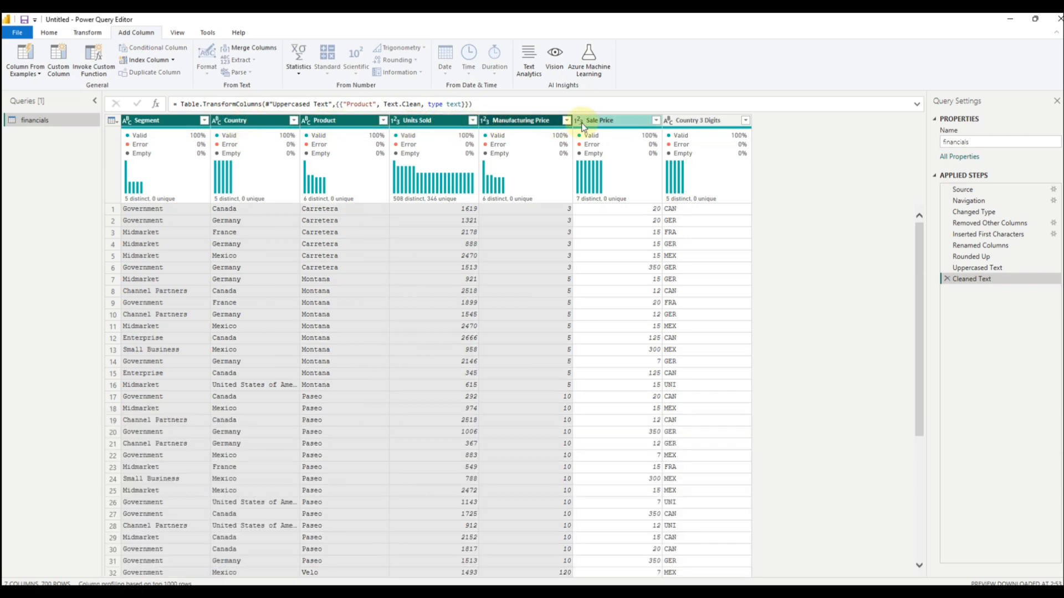
{"action": "left_click", "coordinate": [579, 122], "text": "ctrl"}
{"action": "left_click", "coordinate": [701, 120], "text": "ctrl"}
{"action": "right_click", "coordinate": [704, 120]}
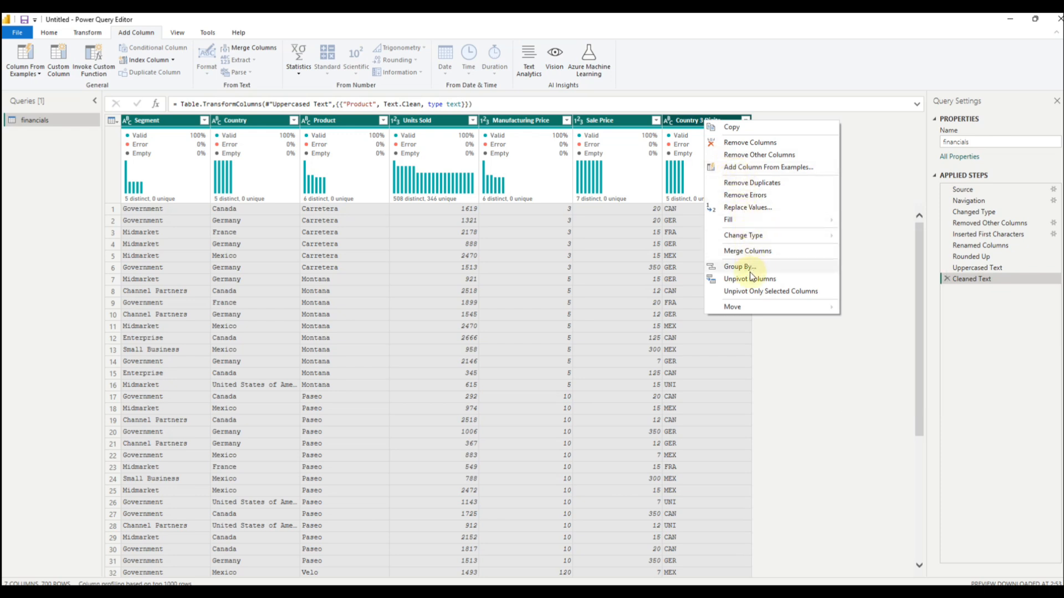
{"action": "left_click", "coordinate": [869, 183]}
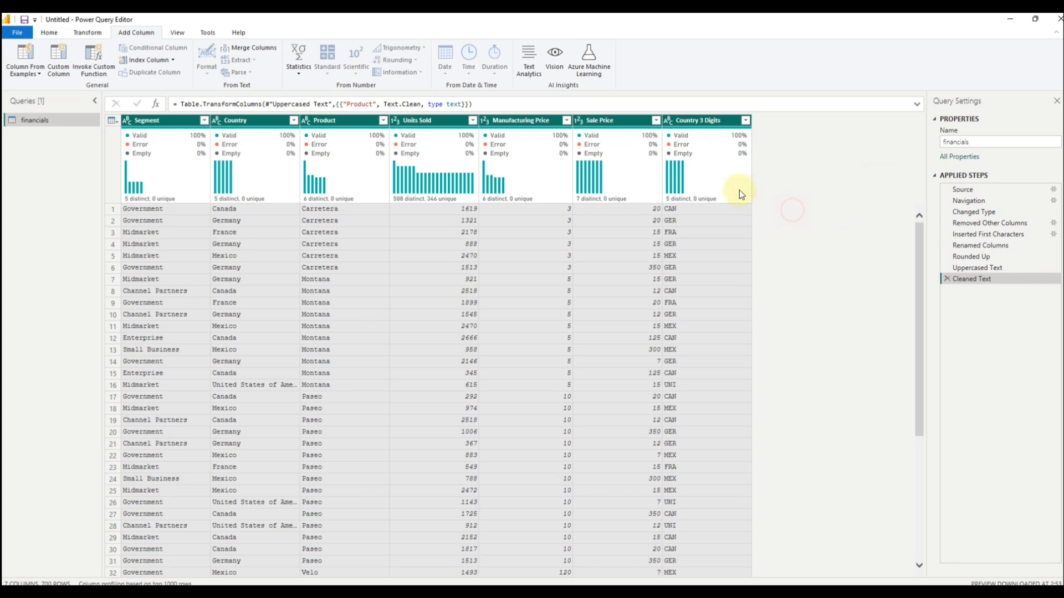
{"action": "left_click", "coordinate": [715, 166]}
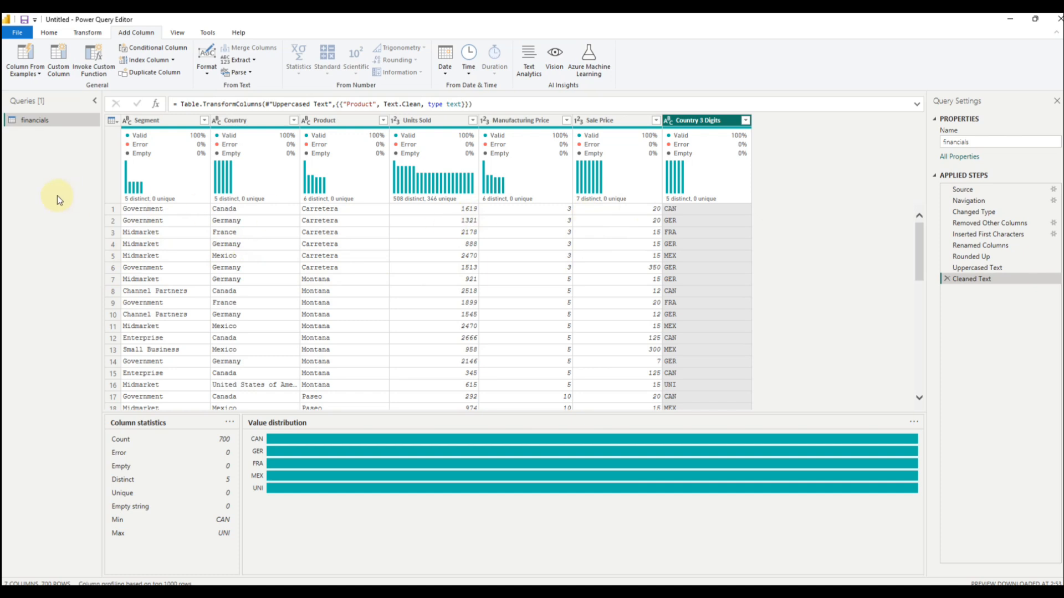
Step: Duplicate the financials query and delete every applied step after Changed Type in the copy
{"action": "right_click", "coordinate": [44, 124]}
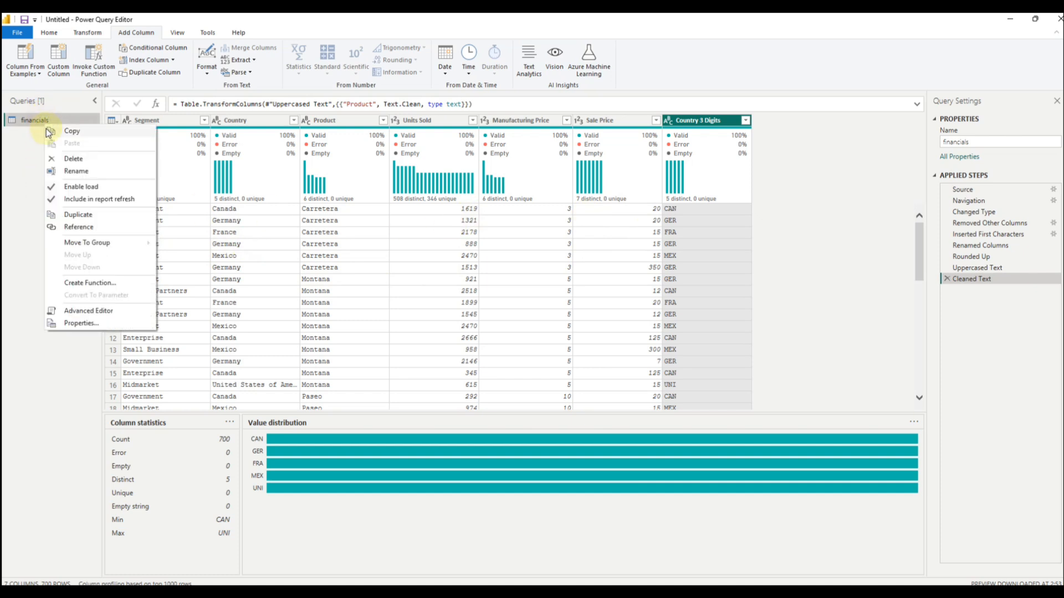
{"action": "left_click", "coordinate": [78, 214]}
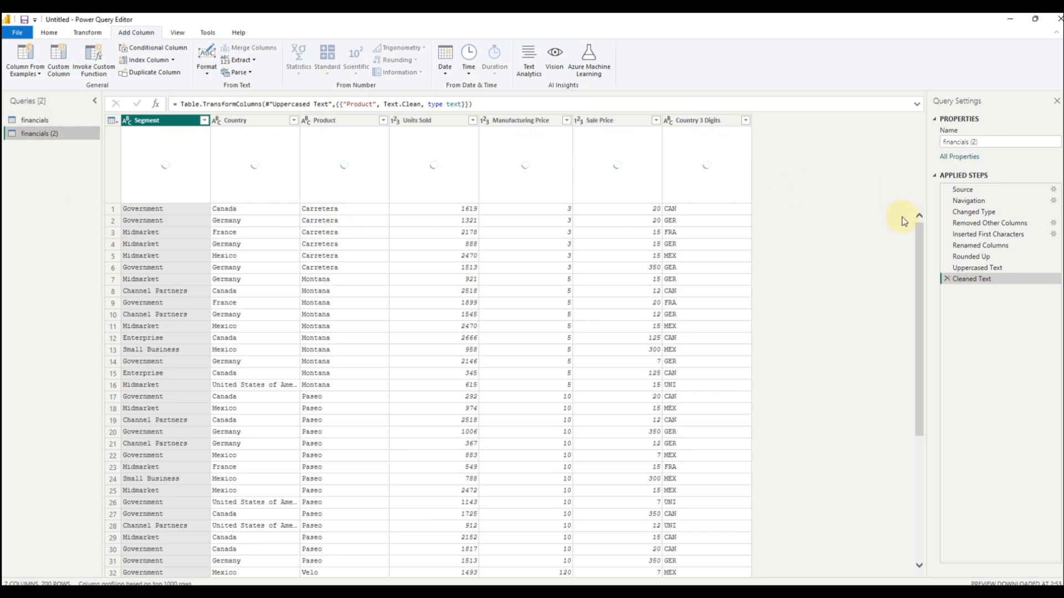
{"action": "left_click", "coordinate": [946, 279]}
{"action": "left_click", "coordinate": [946, 267]}
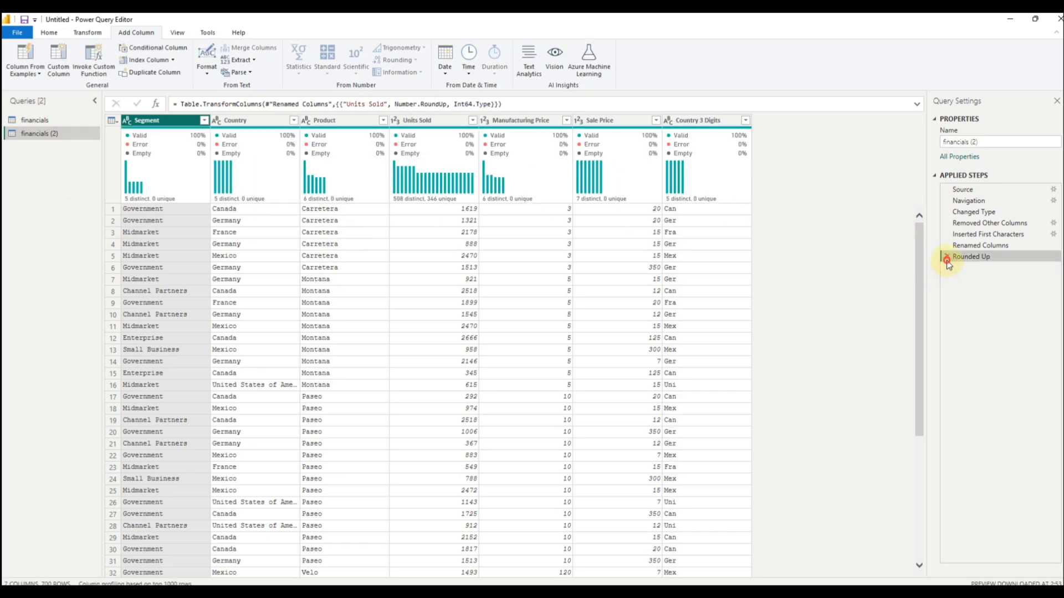
{"action": "left_click", "coordinate": [946, 256]}
{"action": "left_click", "coordinate": [947, 245]}
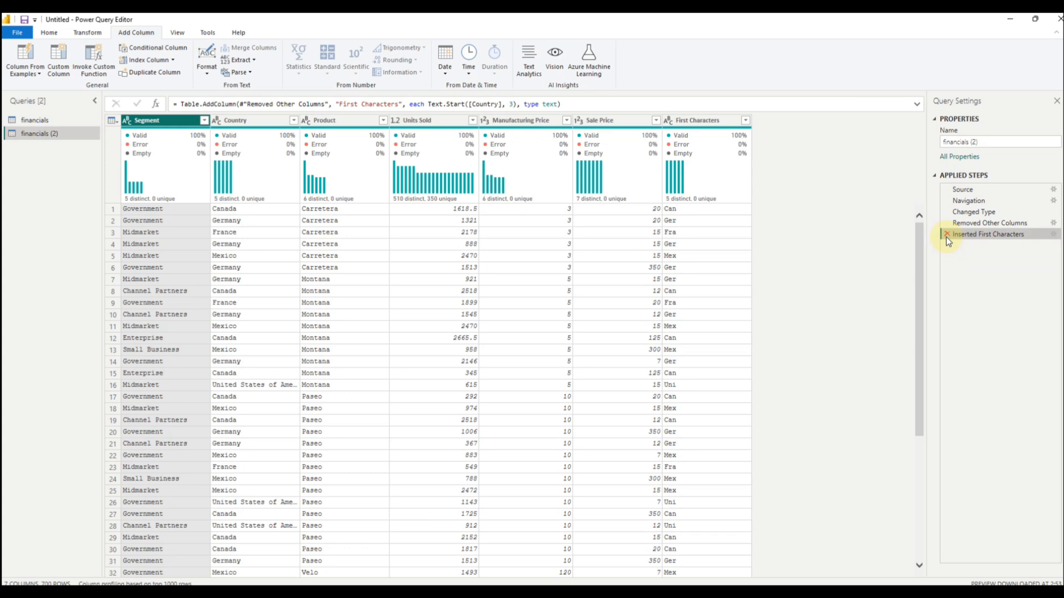
{"action": "left_click", "coordinate": [947, 234]}
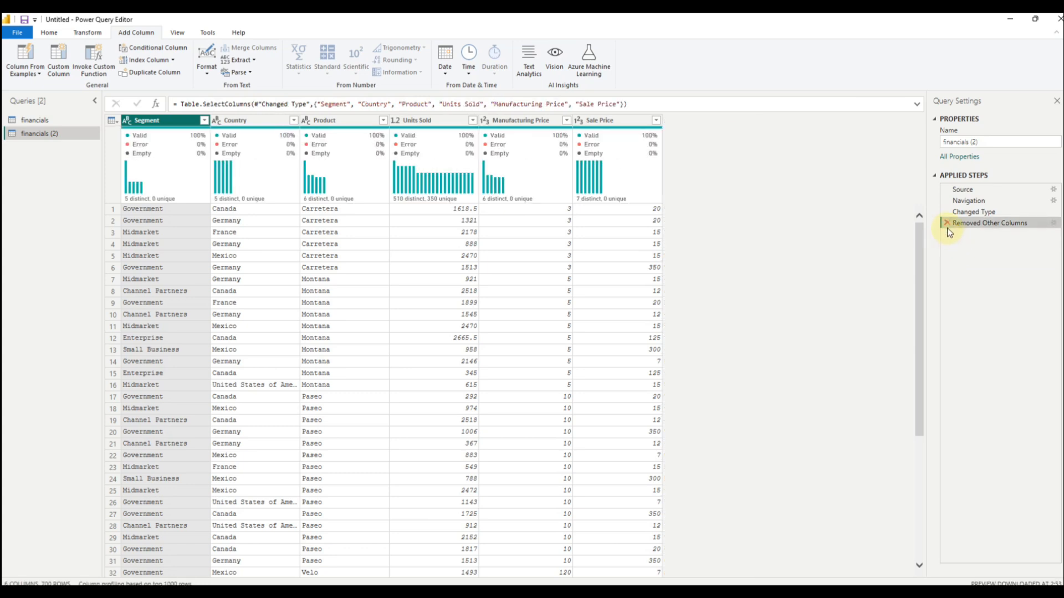
{"action": "left_click", "coordinate": [947, 223]}
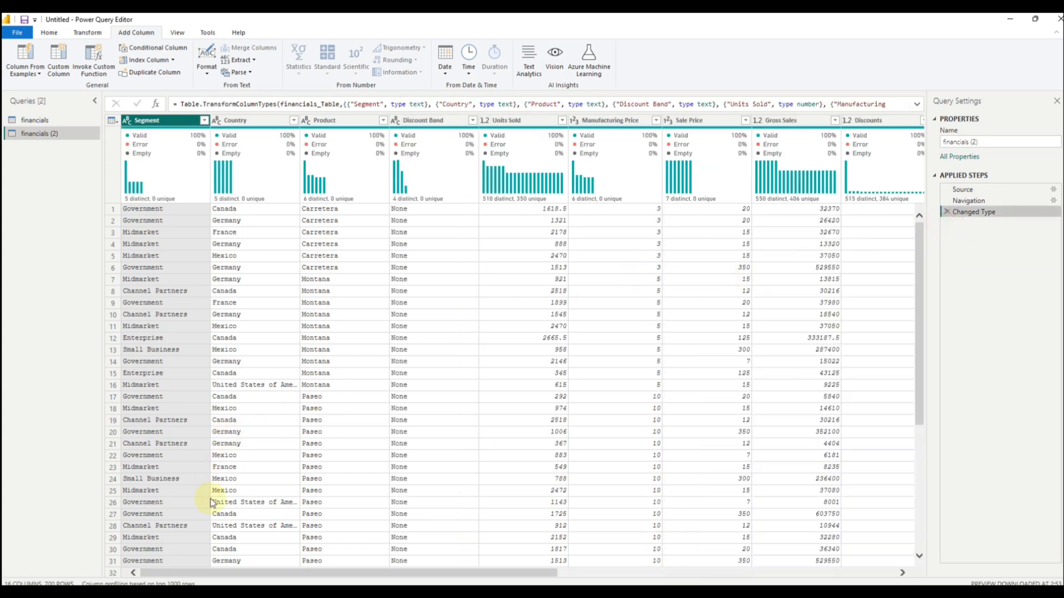
Step: Keep only the Segment, Year, Month Name, Month Number and Date columns in the duplicated query
{"action": "left_click_drag", "start_coordinate": [211, 573], "coordinate": [600, 551]}
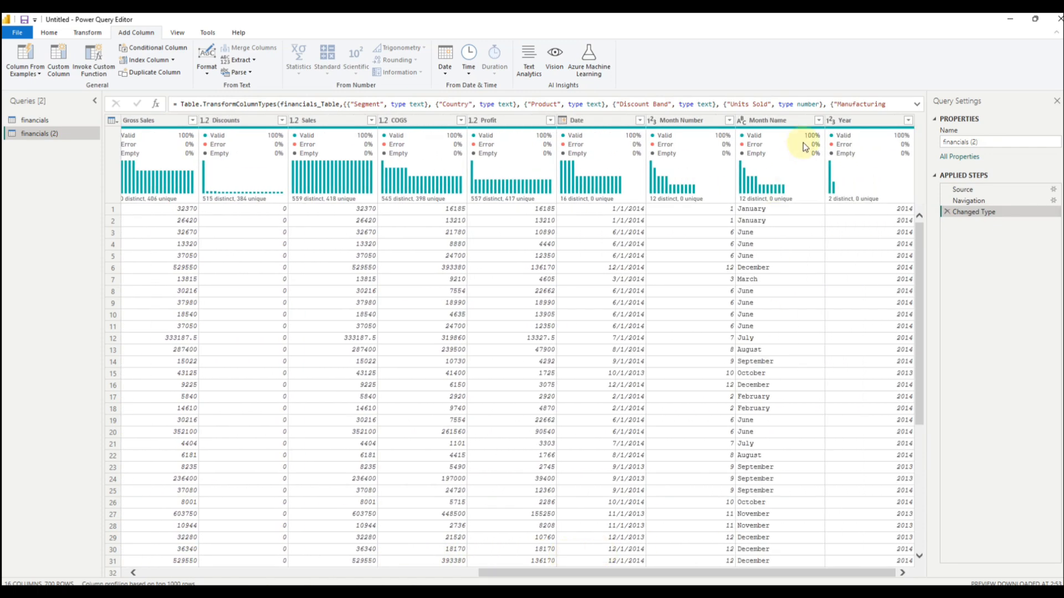
{"action": "left_click", "coordinate": [844, 120]}
{"action": "left_click", "coordinate": [779, 120], "text": "ctrl"}
{"action": "left_click", "coordinate": [686, 122], "text": "ctrl"}
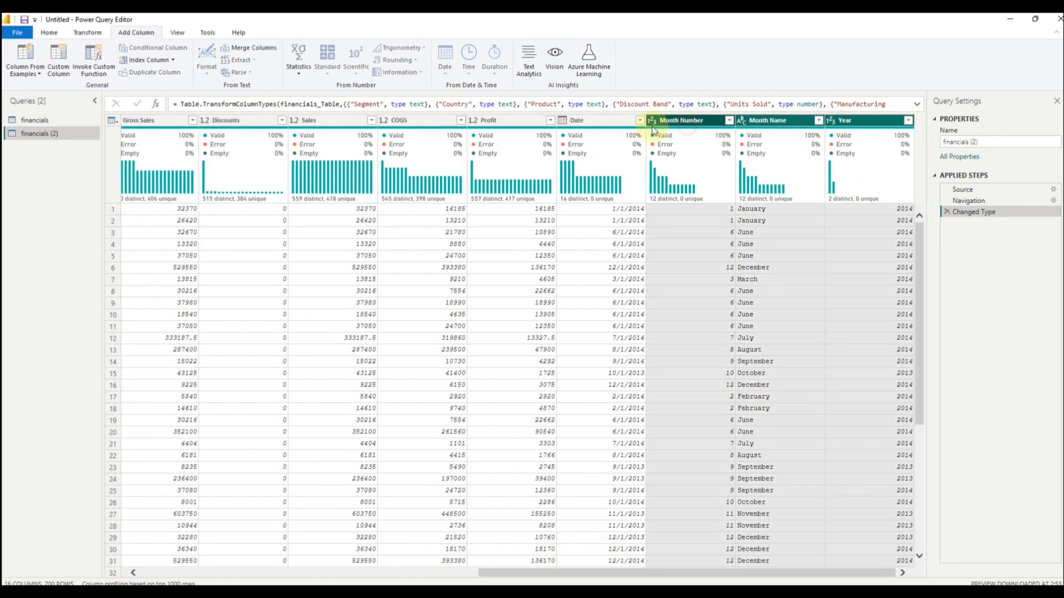
{"action": "left_click", "coordinate": [599, 123], "text": "ctrl"}
{"action": "right_click", "coordinate": [602, 126]}
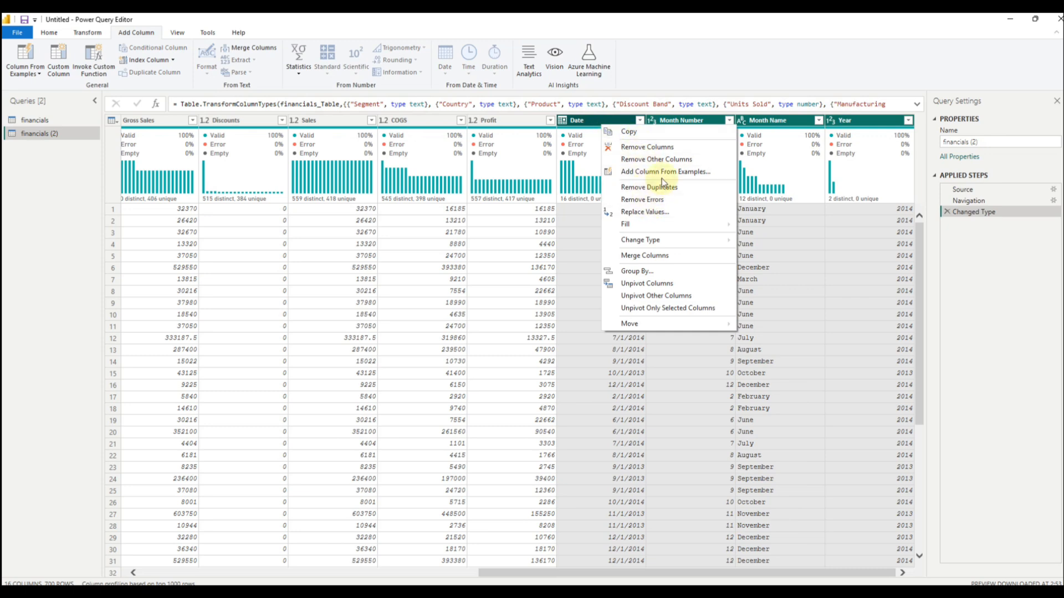
{"action": "left_click", "coordinate": [659, 160]}
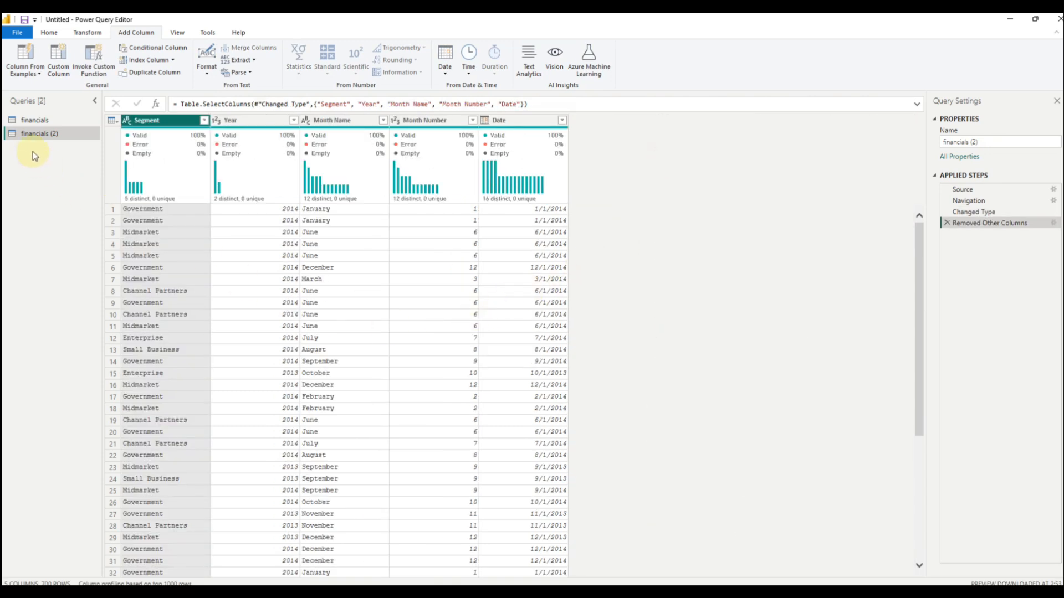
Step: Remove the Segment column from the duplicated query
{"action": "right_click", "coordinate": [32, 137]}
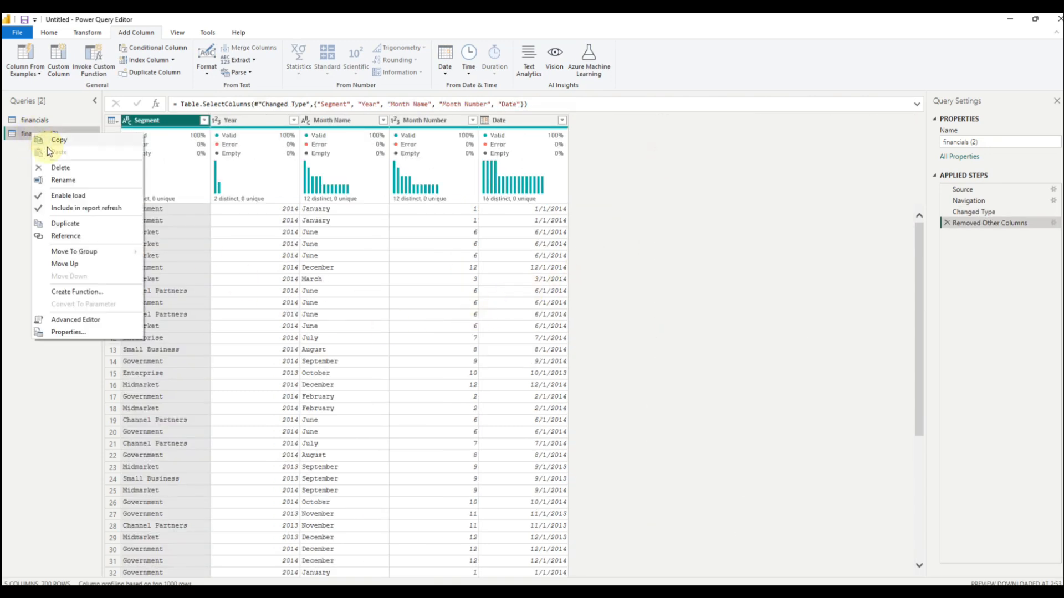
{"action": "left_click", "coordinate": [748, 223]}
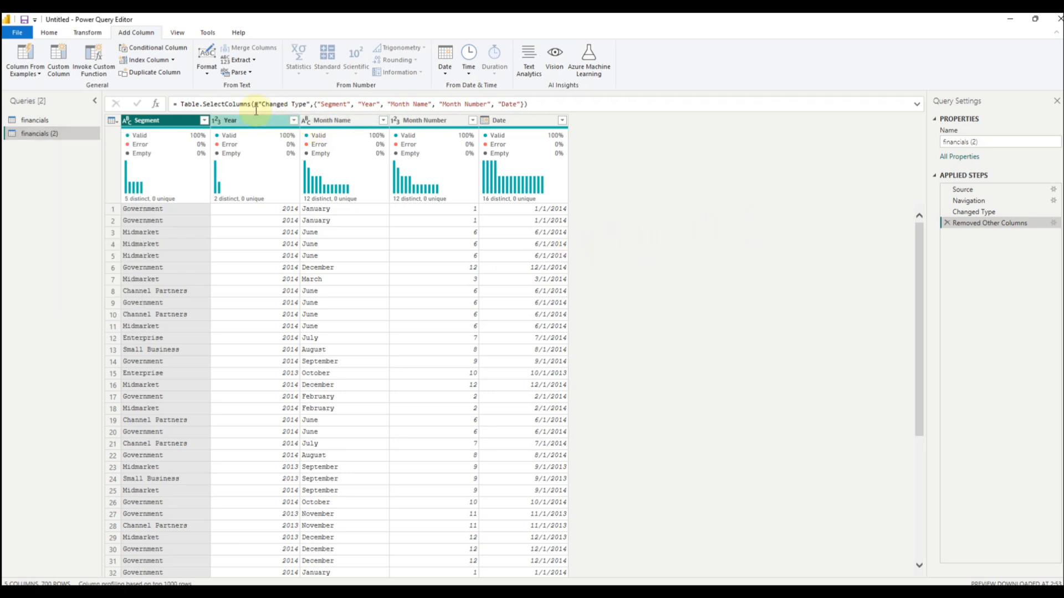
{"action": "right_click", "coordinate": [169, 133]}
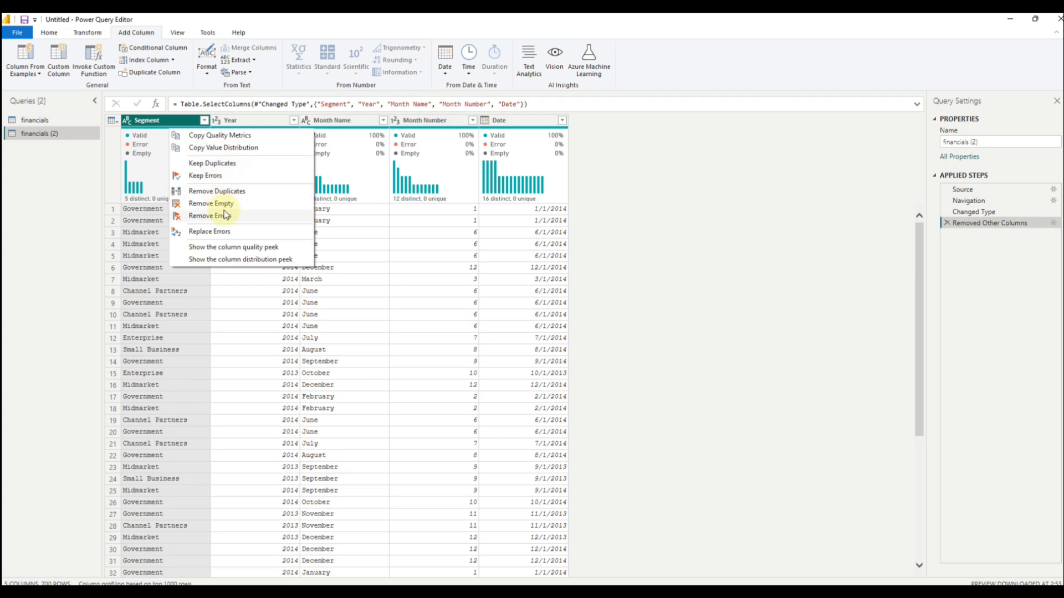
{"action": "left_click", "coordinate": [648, 268]}
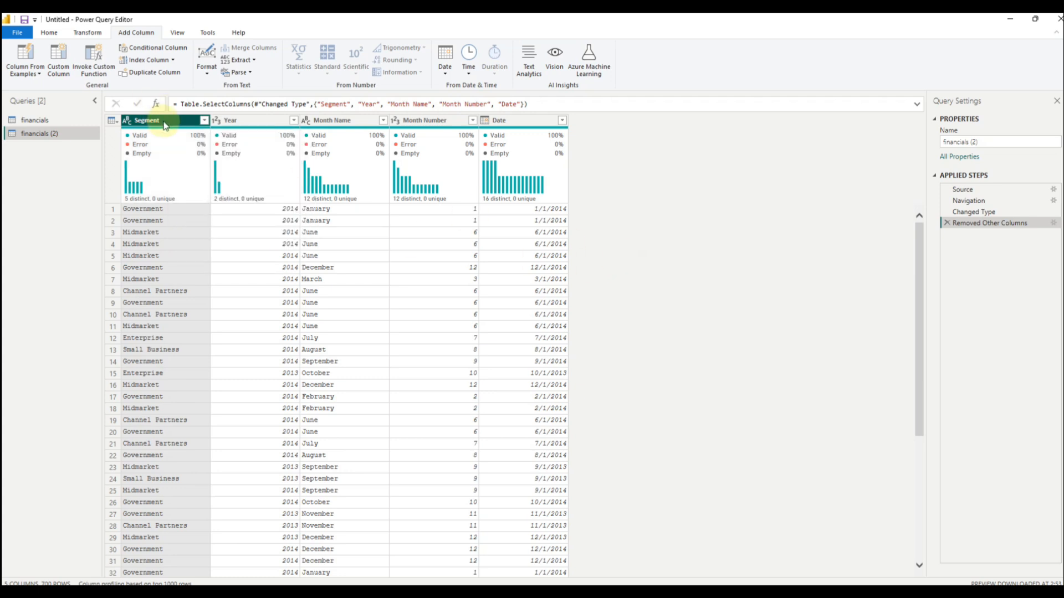
{"action": "right_click", "coordinate": [164, 121]}
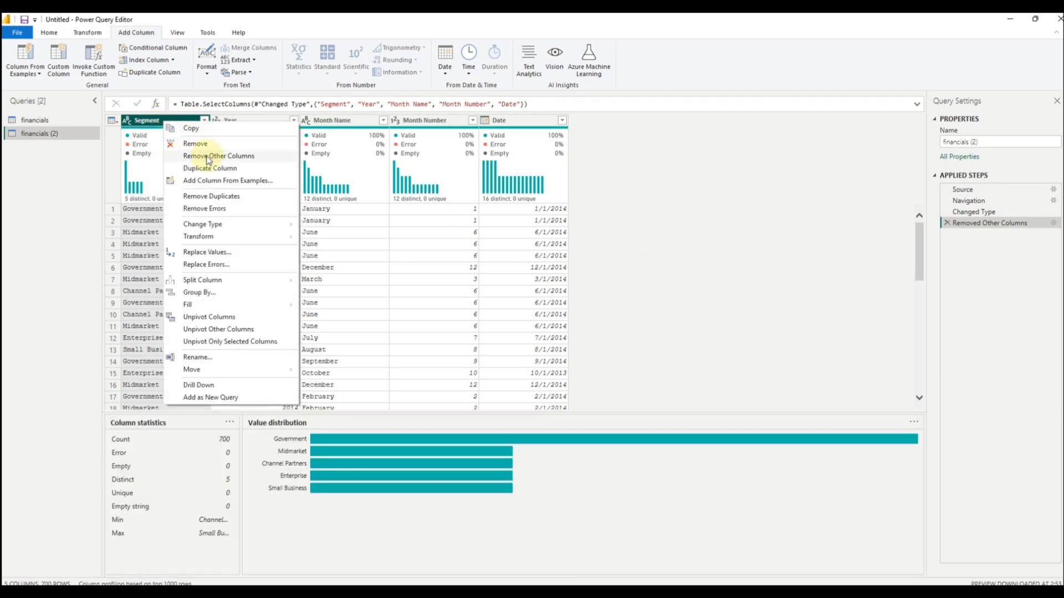
{"action": "left_click", "coordinate": [194, 144]}
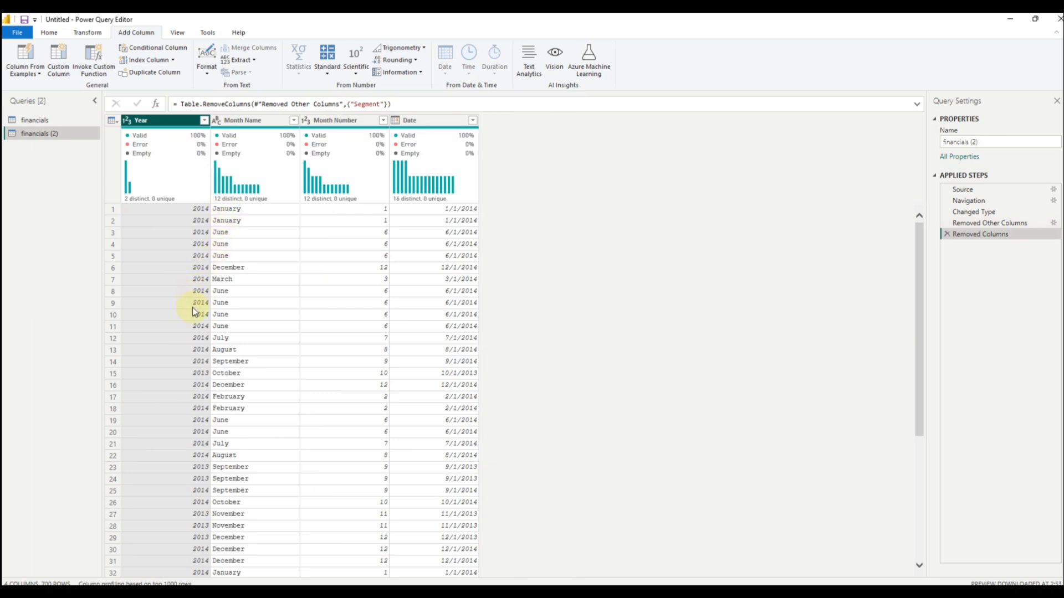
Step: Rename the duplicated query to "Date" and return to the financials query
{"action": "right_click", "coordinate": [78, 136]}
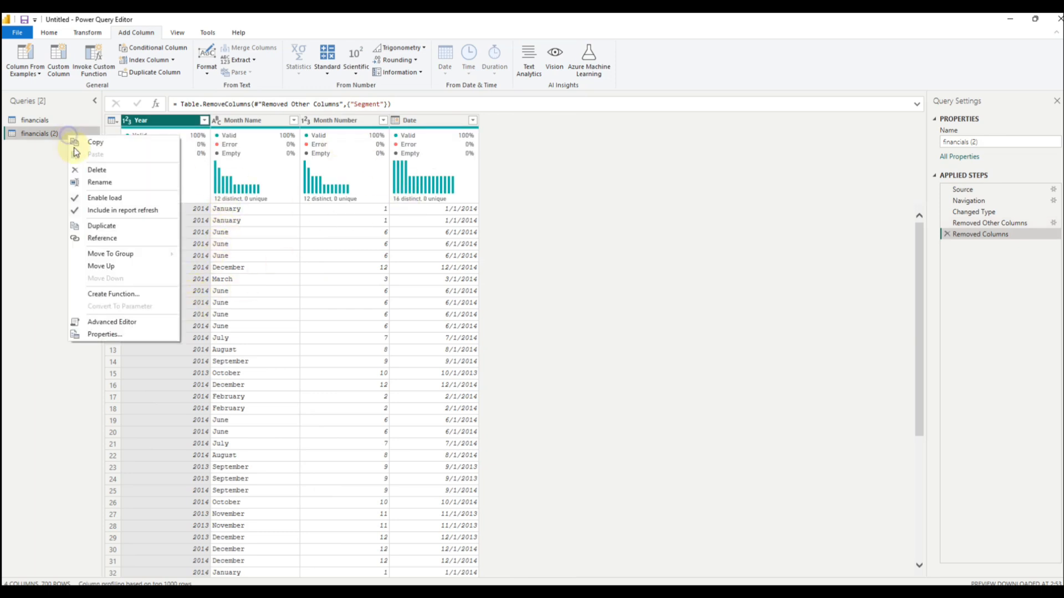
{"action": "left_click", "coordinate": [89, 182]}
{"action": "type", "text": "Dat"}
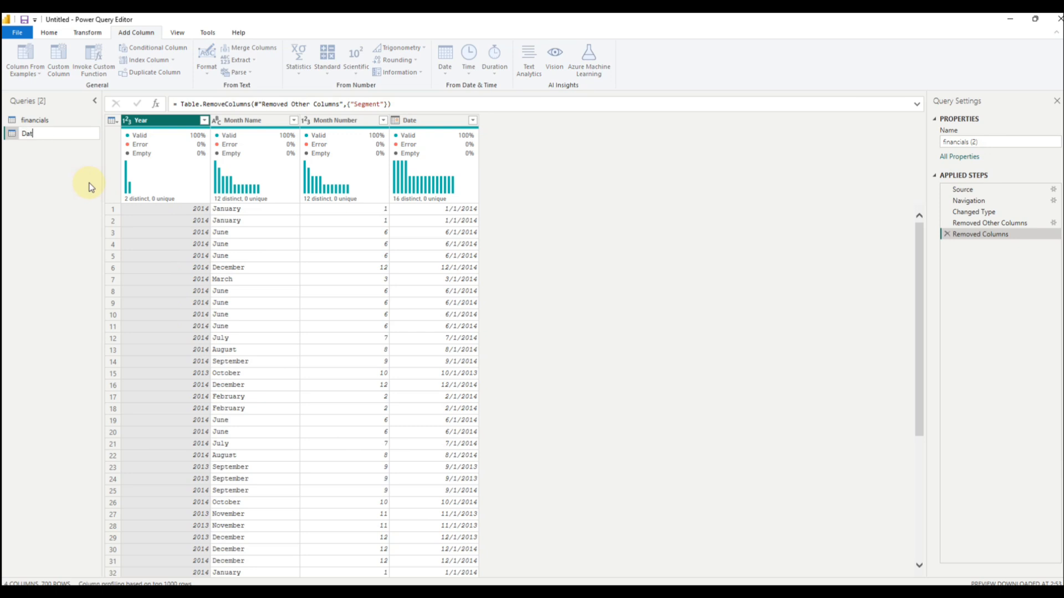
{"action": "type", "text": "e"}
{"action": "left_click", "coordinate": [86, 211]}
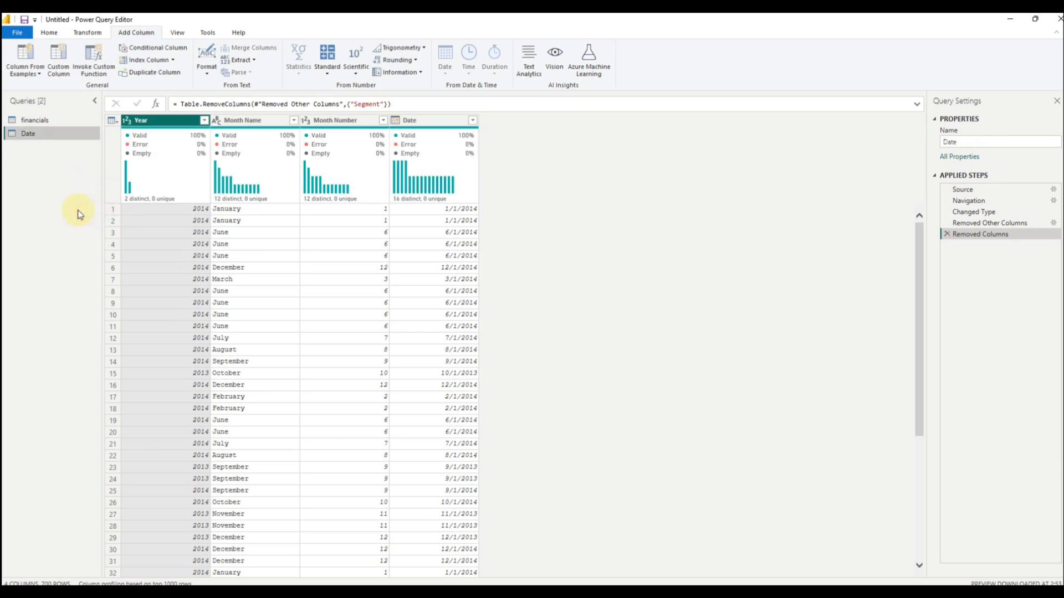
{"action": "left_click", "coordinate": [42, 122]}
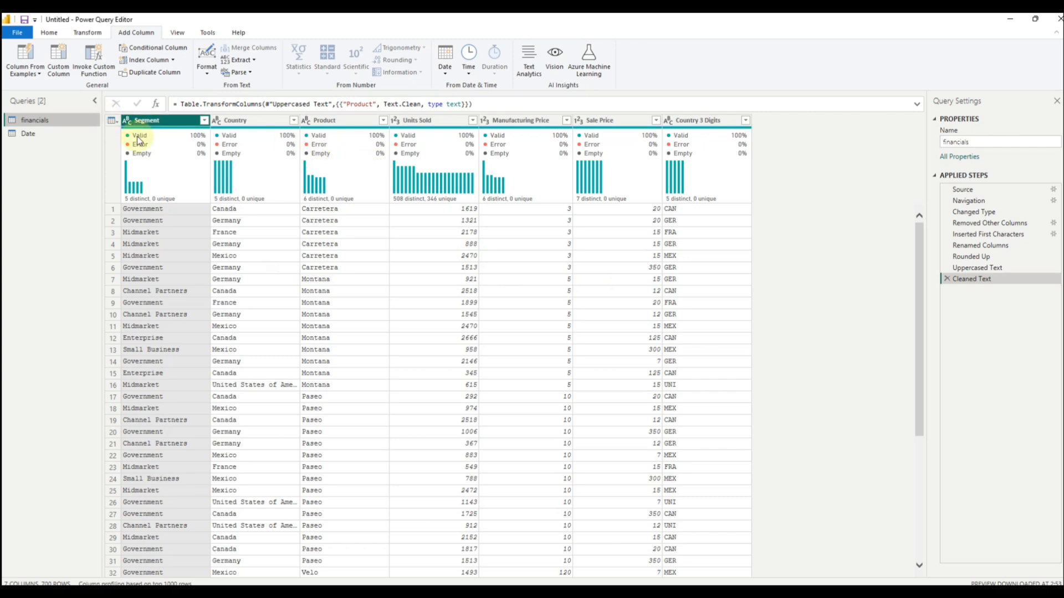
Step: Review the financials query's applied steps from Source to Cleaned Text, and compare its table with the Date query
{"action": "left_click", "coordinate": [961, 190]}
{"action": "left_click", "coordinate": [970, 201]}
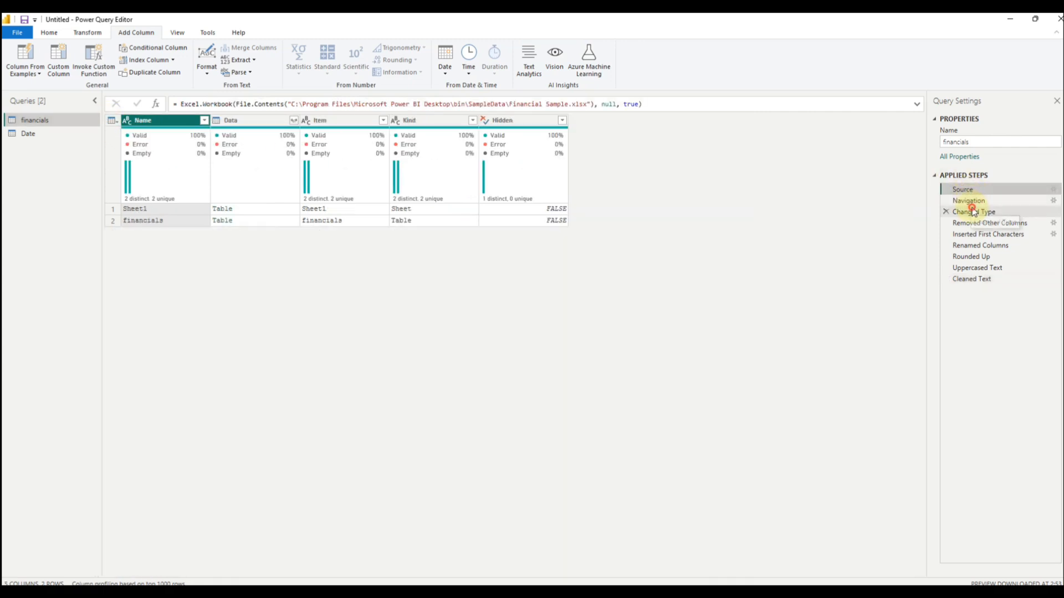
{"action": "left_click", "coordinate": [973, 222]}
{"action": "left_click", "coordinate": [971, 236]}
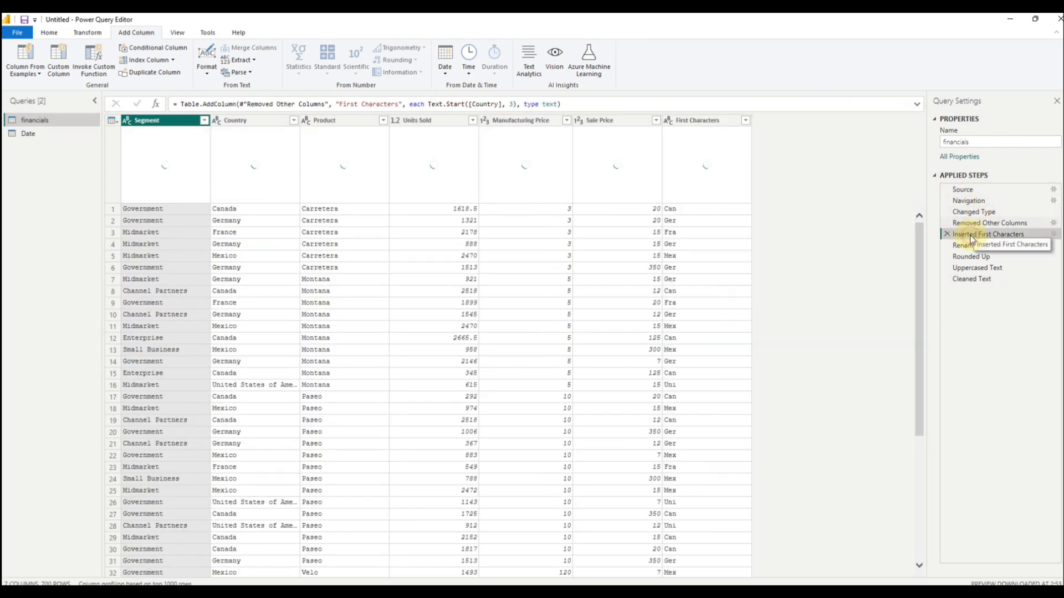
{"action": "left_click", "coordinate": [976, 257]}
{"action": "left_click", "coordinate": [982, 278]}
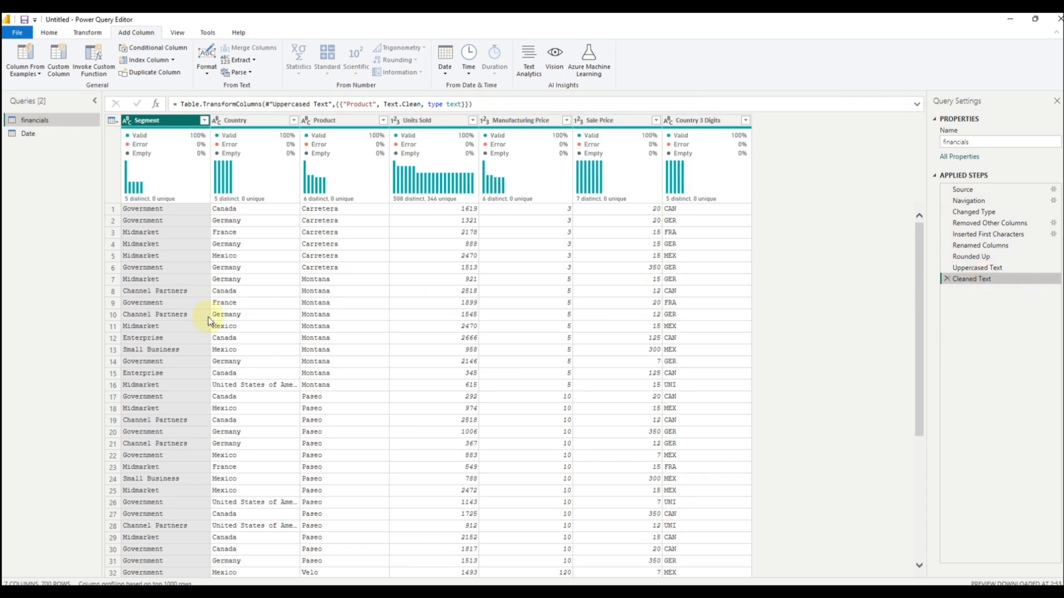
{"action": "left_click", "coordinate": [29, 134]}
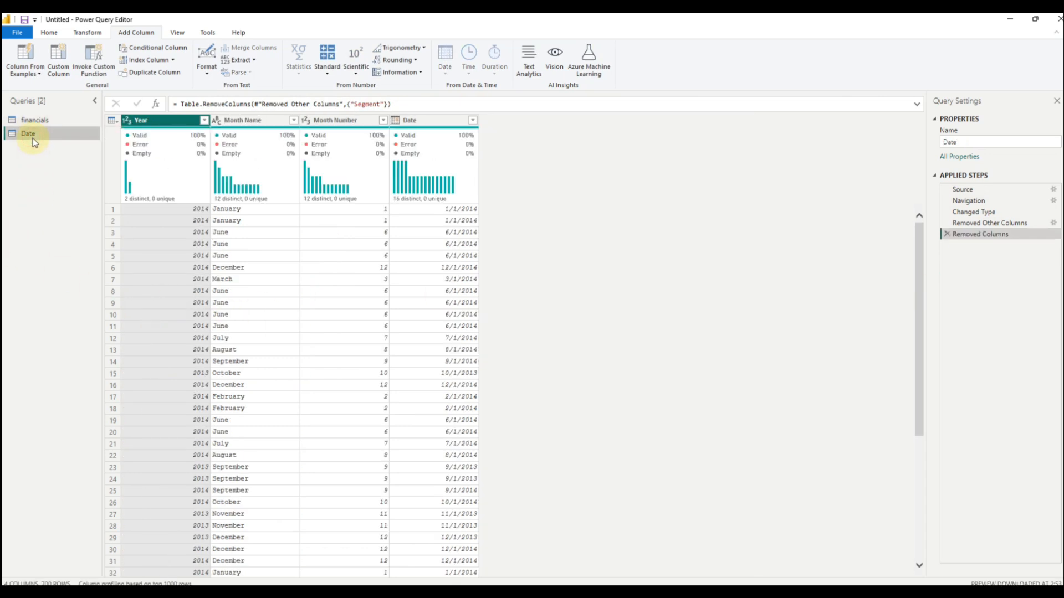
{"action": "left_click", "coordinate": [36, 123]}
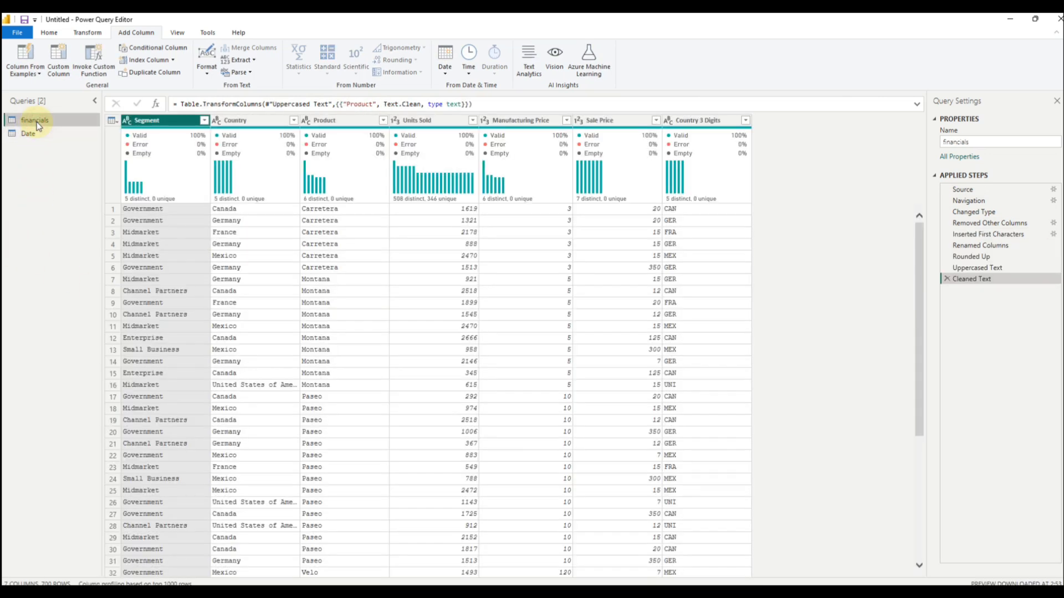
{"action": "left_click", "coordinate": [37, 132]}
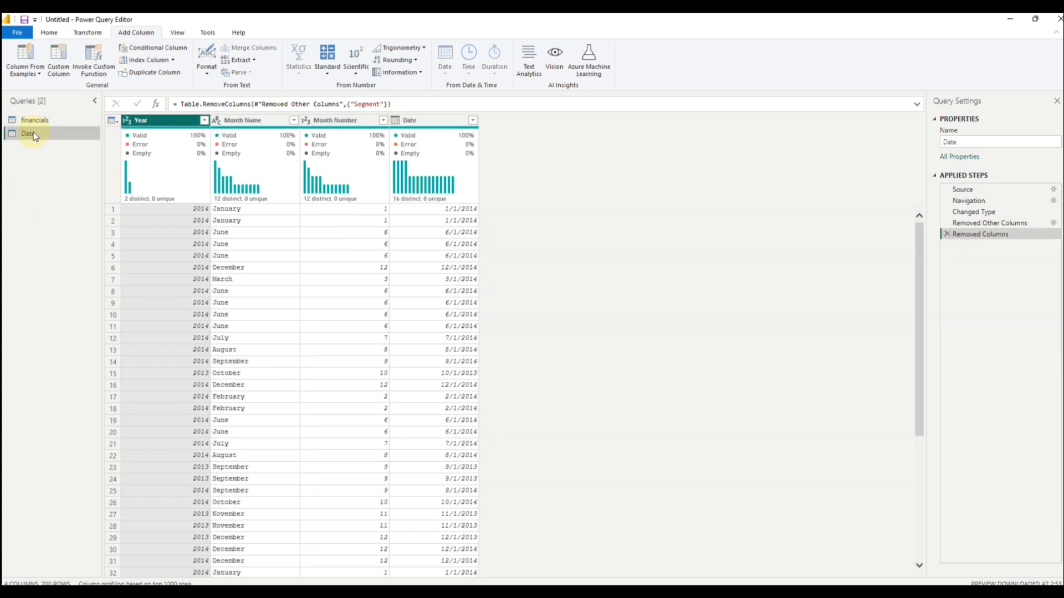
{"action": "left_click", "coordinate": [34, 123]}
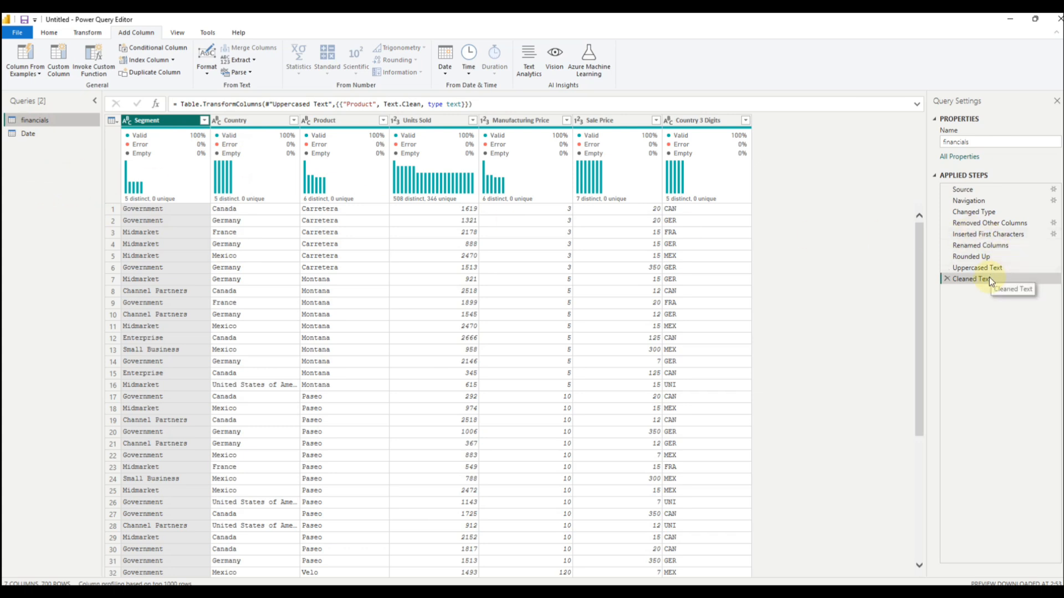
Step: Edit the Removed Other Columns step of the financials query to also keep the Date column
{"action": "left_click", "coordinate": [1025, 223]}
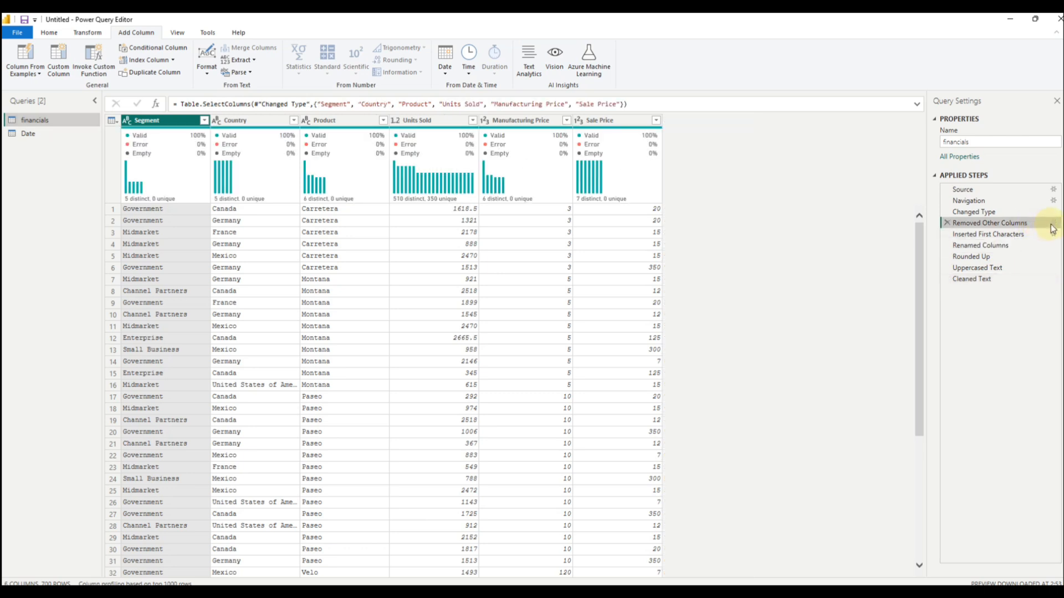
{"action": "left_click", "coordinate": [1054, 224]}
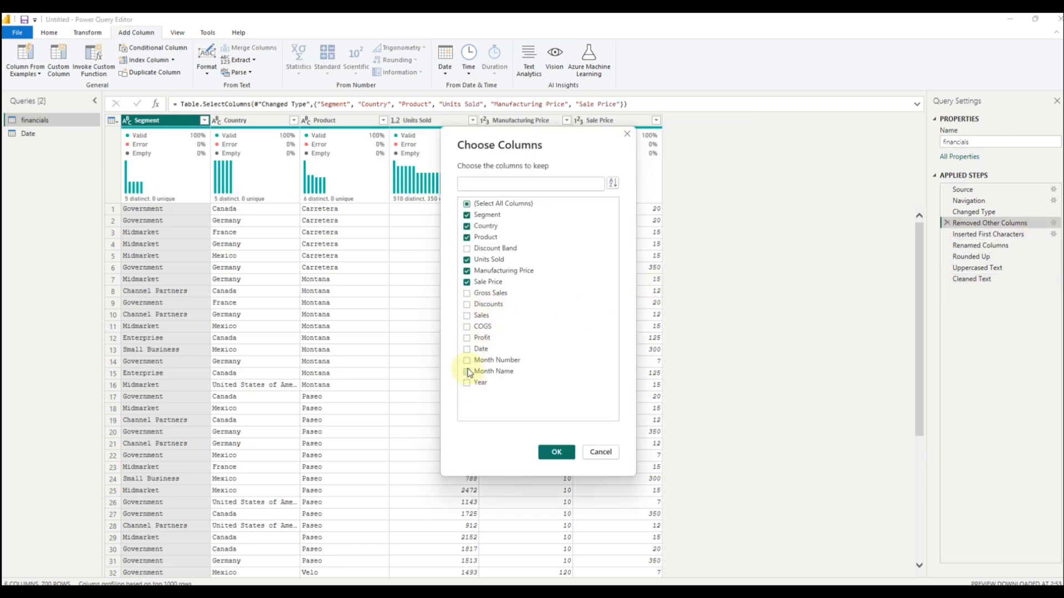
{"action": "left_click", "coordinate": [466, 349]}
{"action": "left_click", "coordinate": [557, 452]}
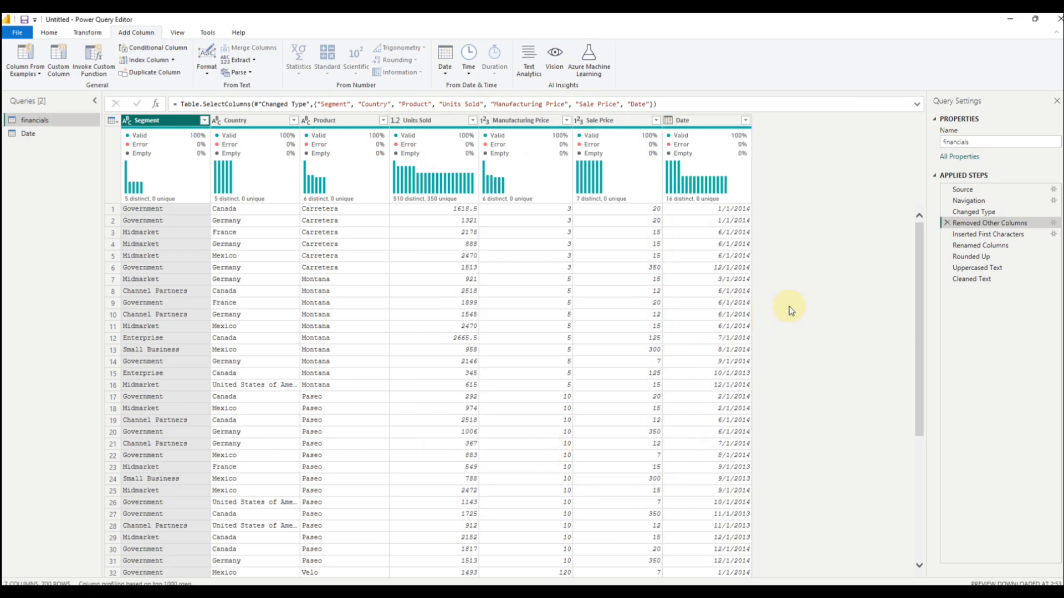
Step: Disable loading of the Date query
{"action": "right_click", "coordinate": [40, 122]}
{"action": "left_click", "coordinate": [31, 185]}
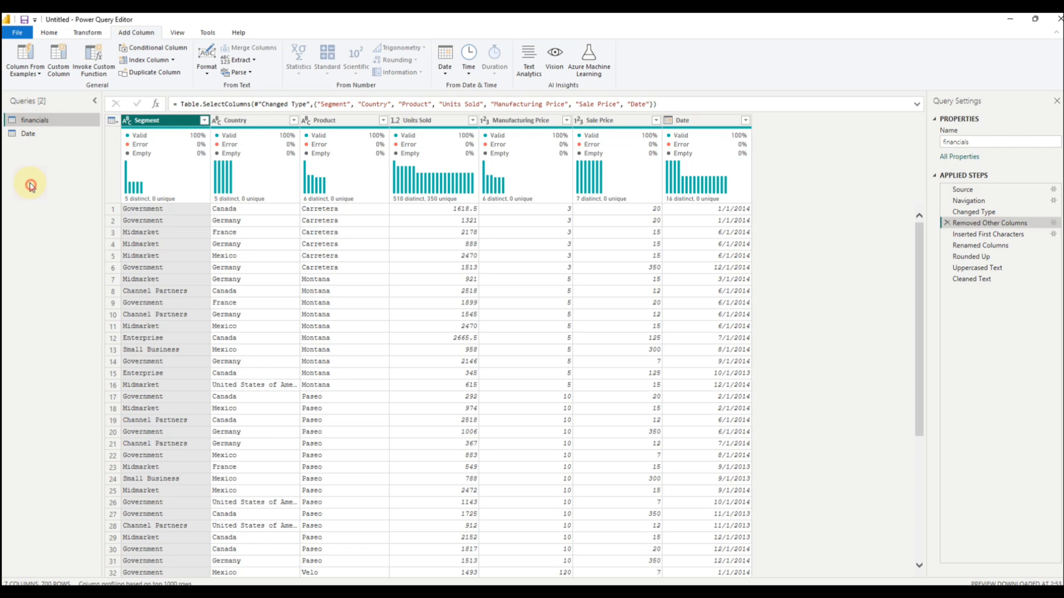
{"action": "left_click", "coordinate": [42, 135]}
{"action": "right_click", "coordinate": [42, 135]}
{"action": "left_click", "coordinate": [76, 201]}
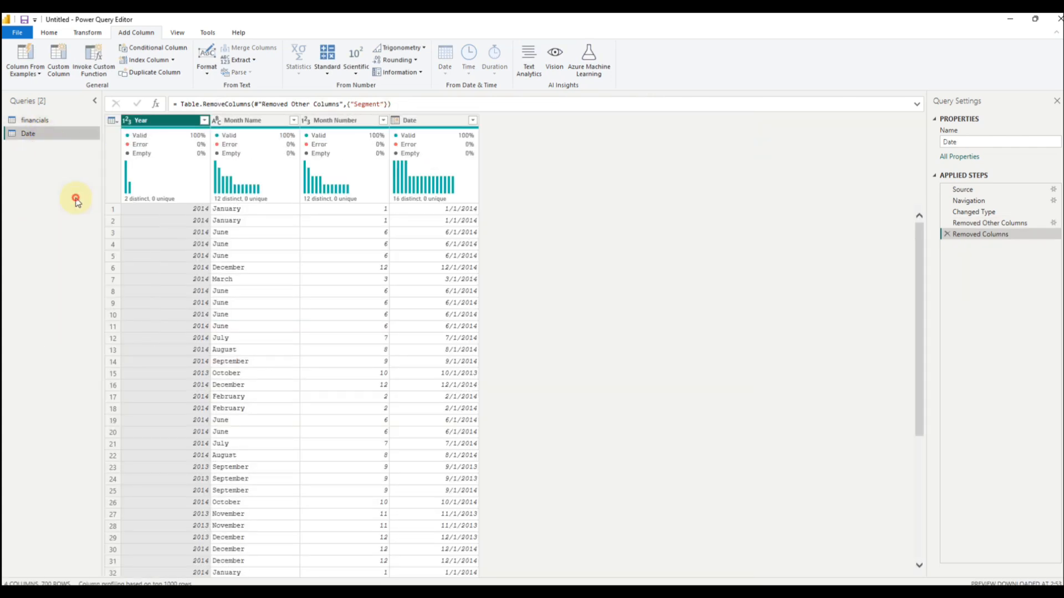
{"action": "right_click", "coordinate": [44, 133]}
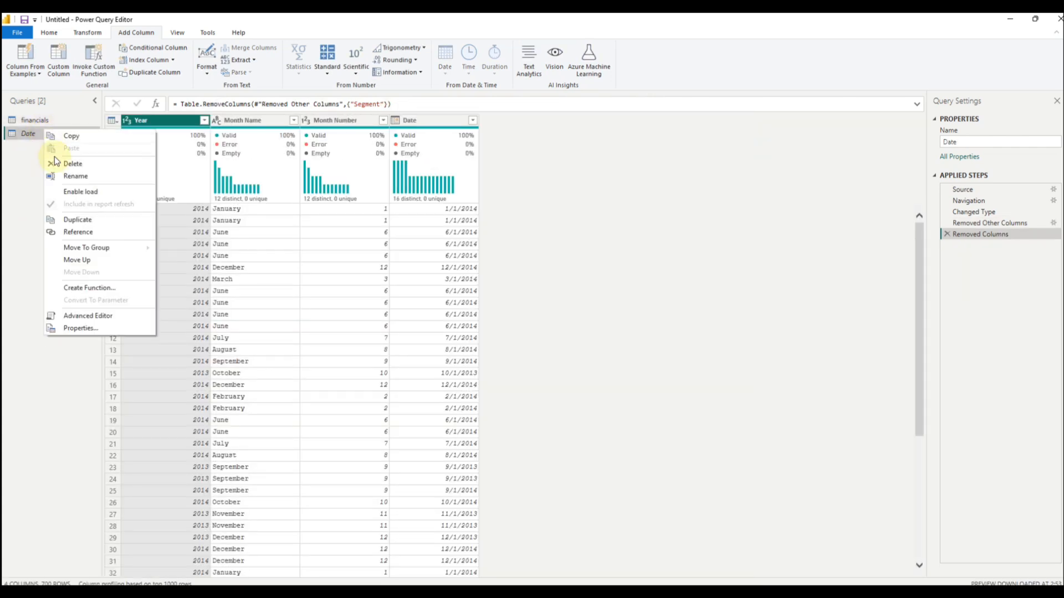
{"action": "left_click", "coordinate": [24, 174]}
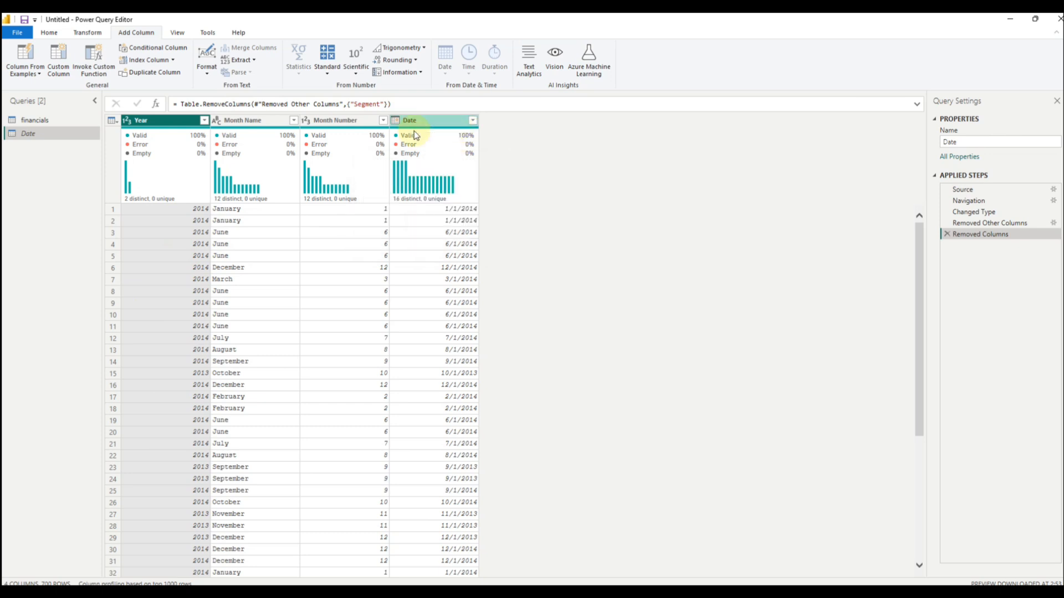
Step: Filter the Date query to rows where Year is 2014
{"action": "left_click", "coordinate": [204, 120]}
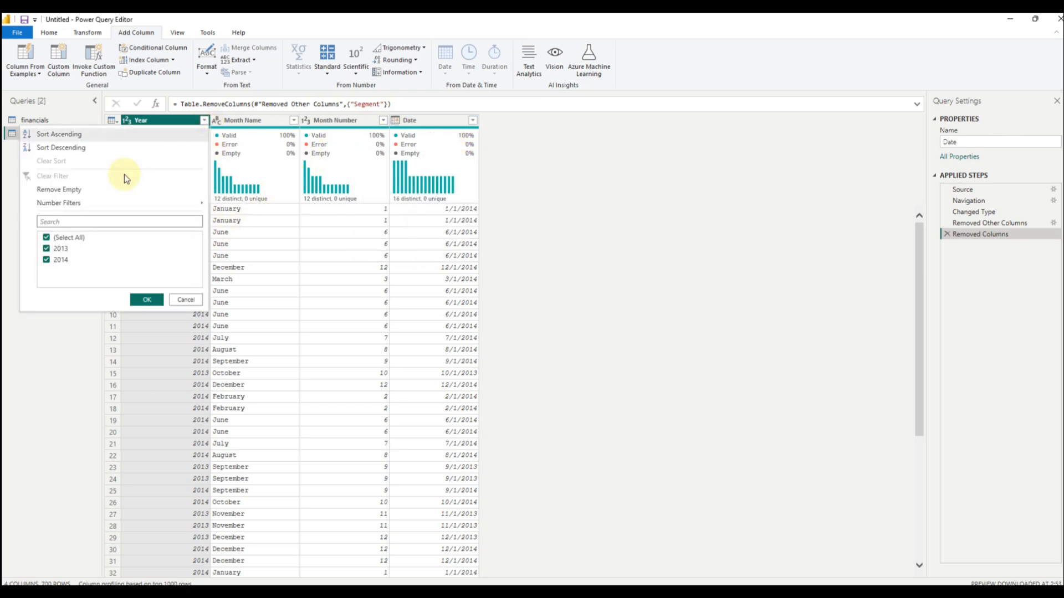
{"action": "left_click", "coordinate": [46, 238]}
{"action": "left_click", "coordinate": [46, 260]}
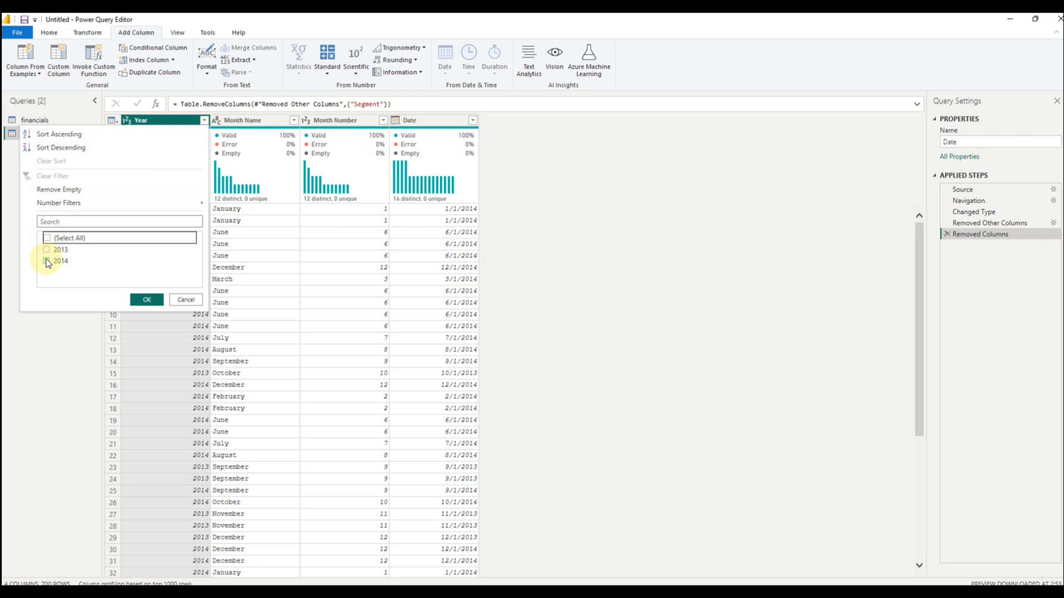
{"action": "left_click", "coordinate": [148, 300]}
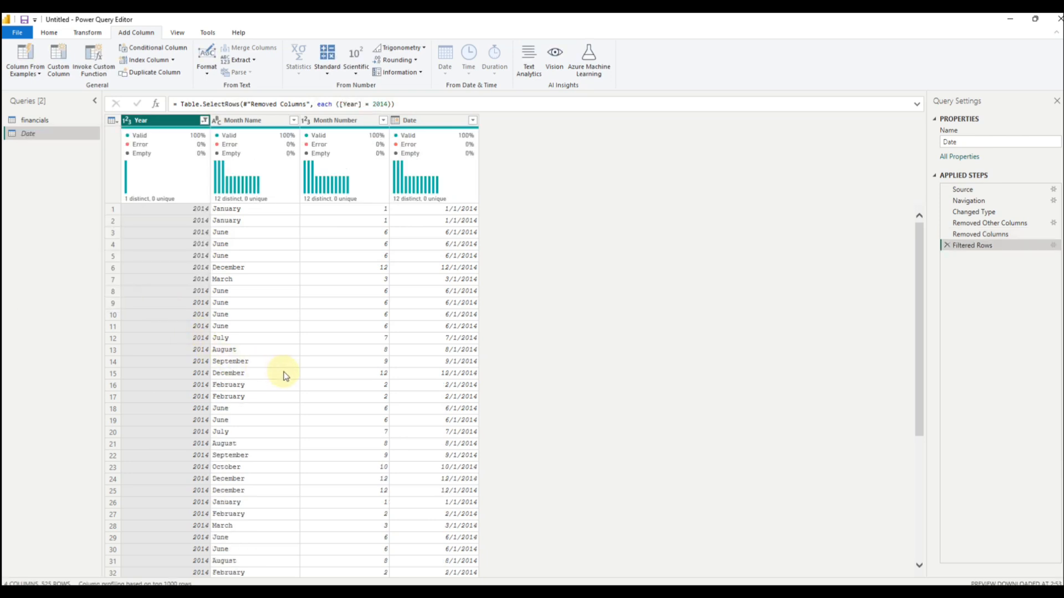
Step: Change the Date query's Year filter to keep only 2013
{"action": "left_click", "coordinate": [204, 120]}
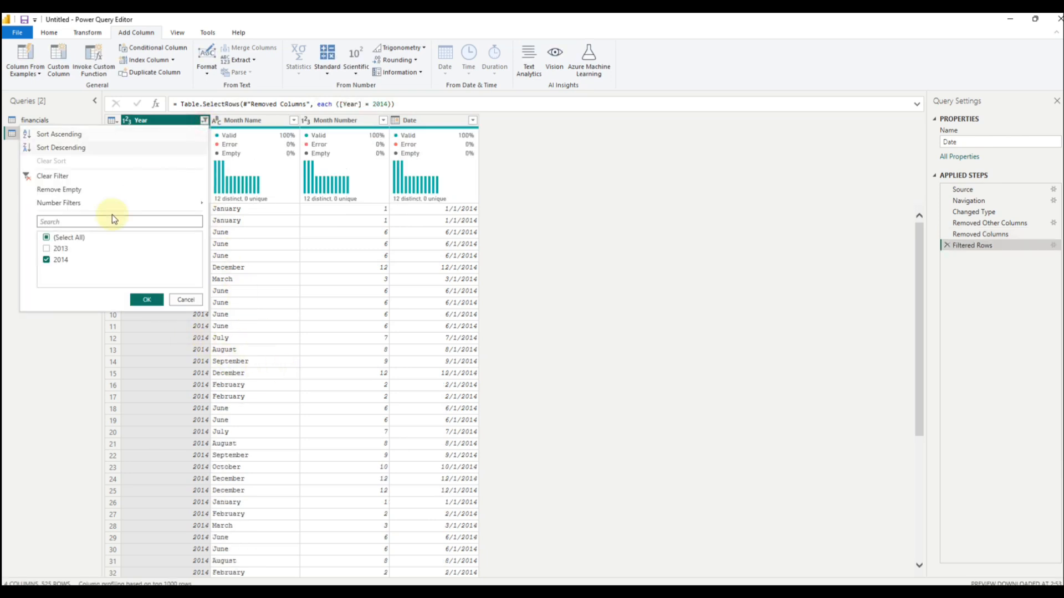
{"action": "left_click", "coordinate": [46, 260]}
{"action": "left_click", "coordinate": [46, 248]}
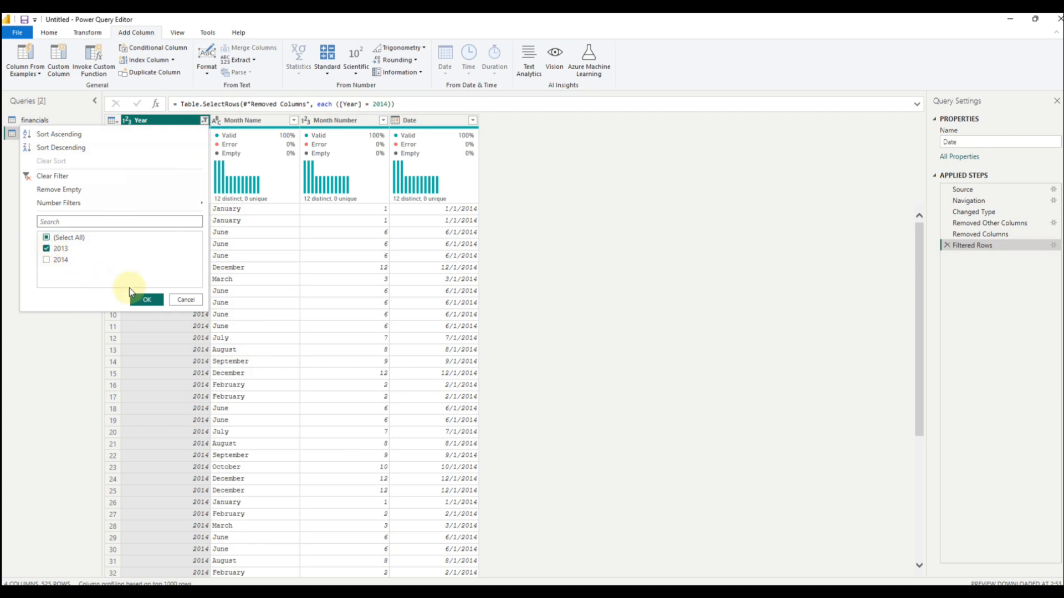
{"action": "left_click", "coordinate": [147, 300]}
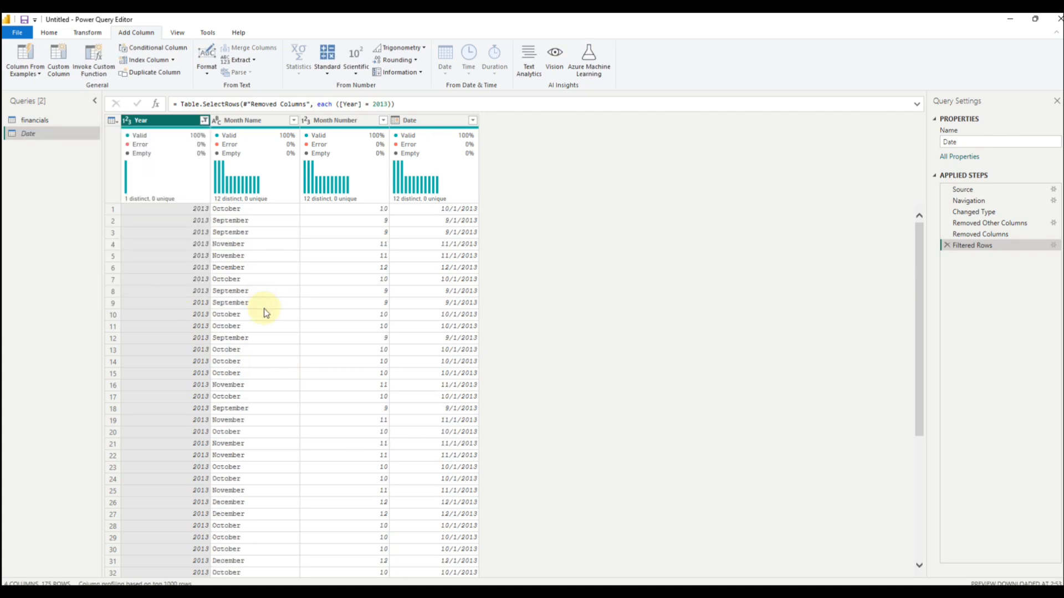
Step: Set up a merge of the financials query with the Date query, matching on the Date column in both tables
{"action": "left_click", "coordinate": [45, 121]}
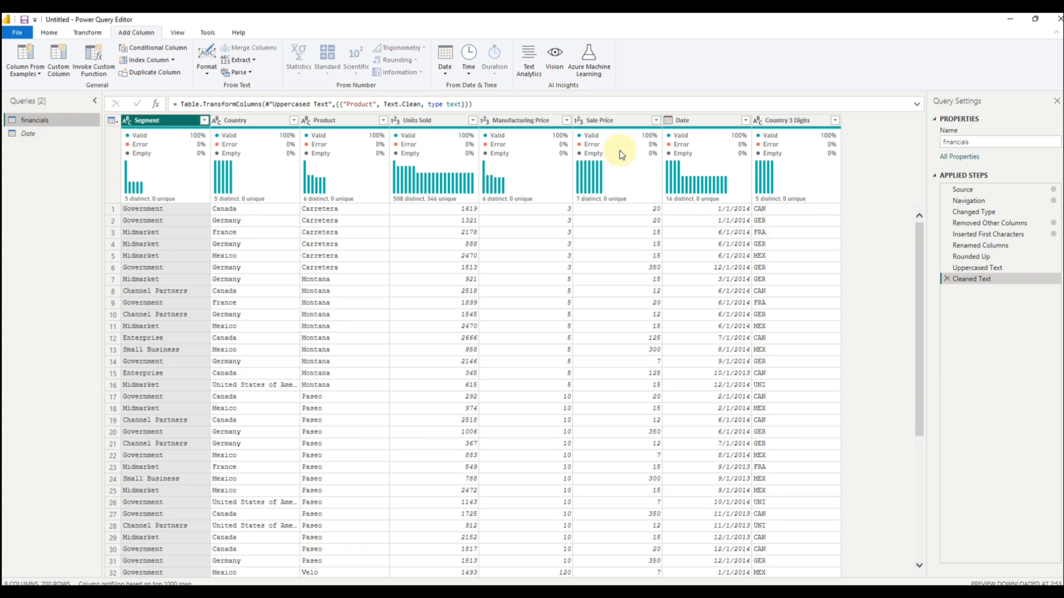
{"action": "left_click", "coordinate": [49, 34]}
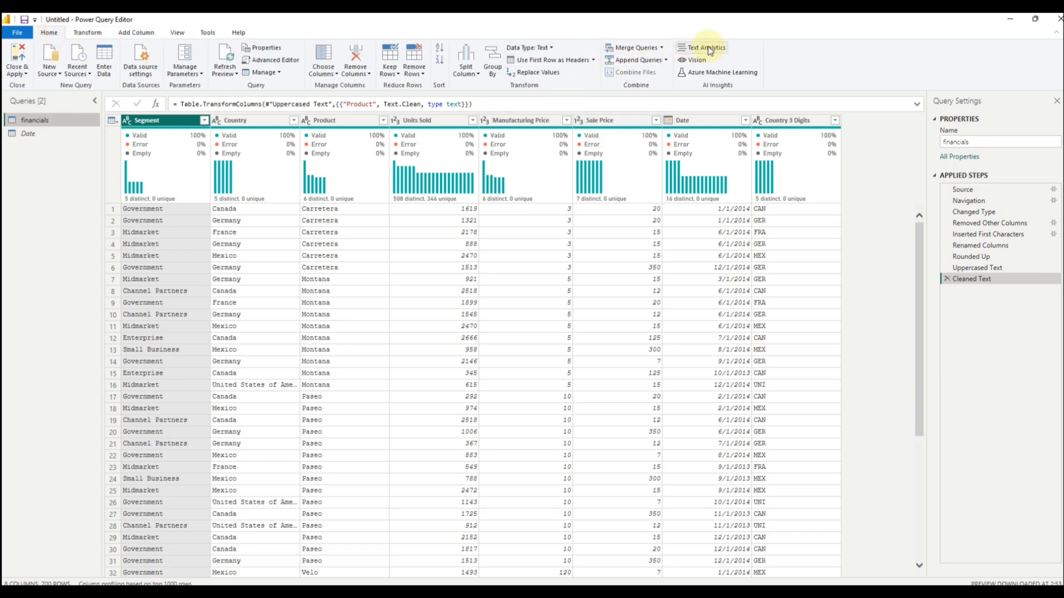
{"action": "left_click", "coordinate": [663, 49]}
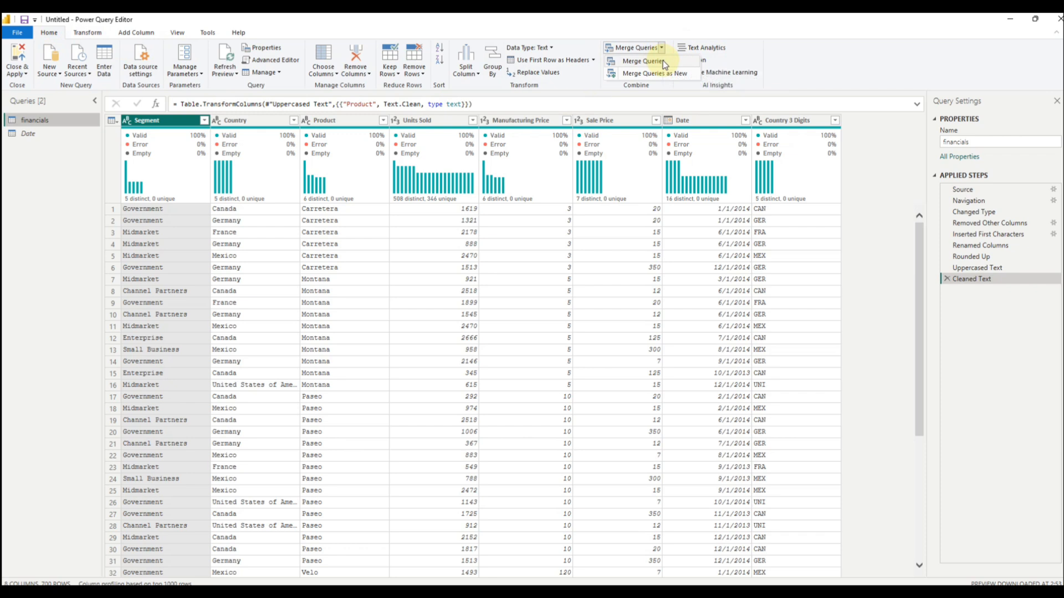
{"action": "left_click", "coordinate": [662, 61]}
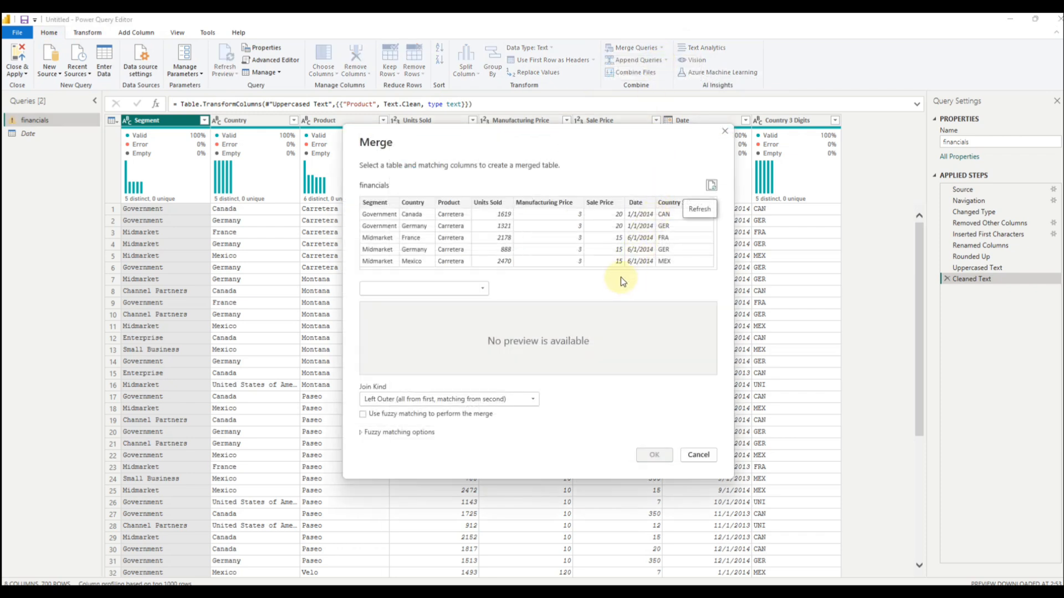
{"action": "left_click", "coordinate": [638, 204]}
{"action": "left_click", "coordinate": [484, 288]}
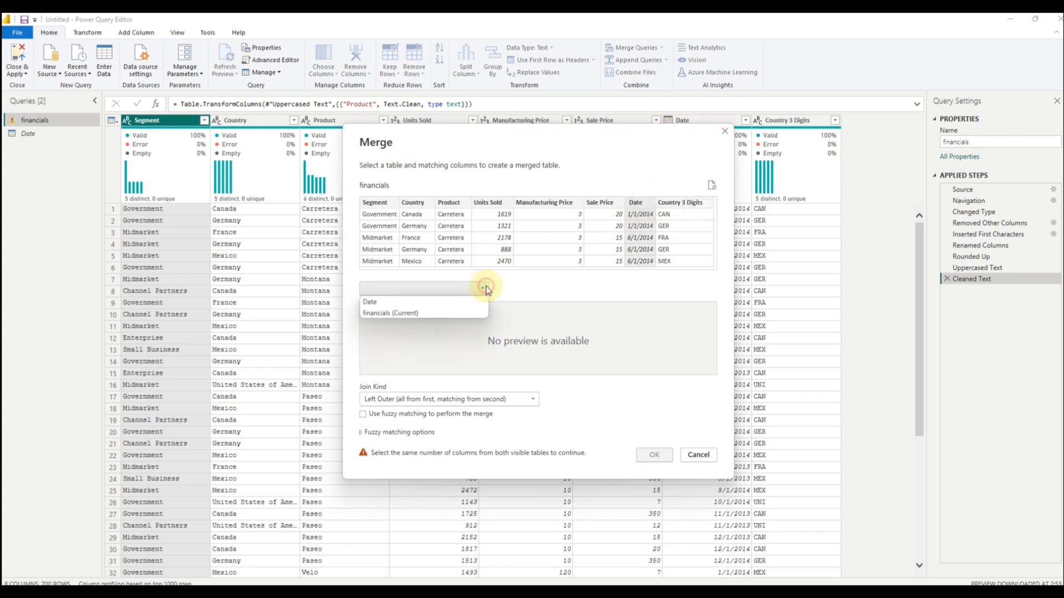
{"action": "left_click", "coordinate": [444, 301]}
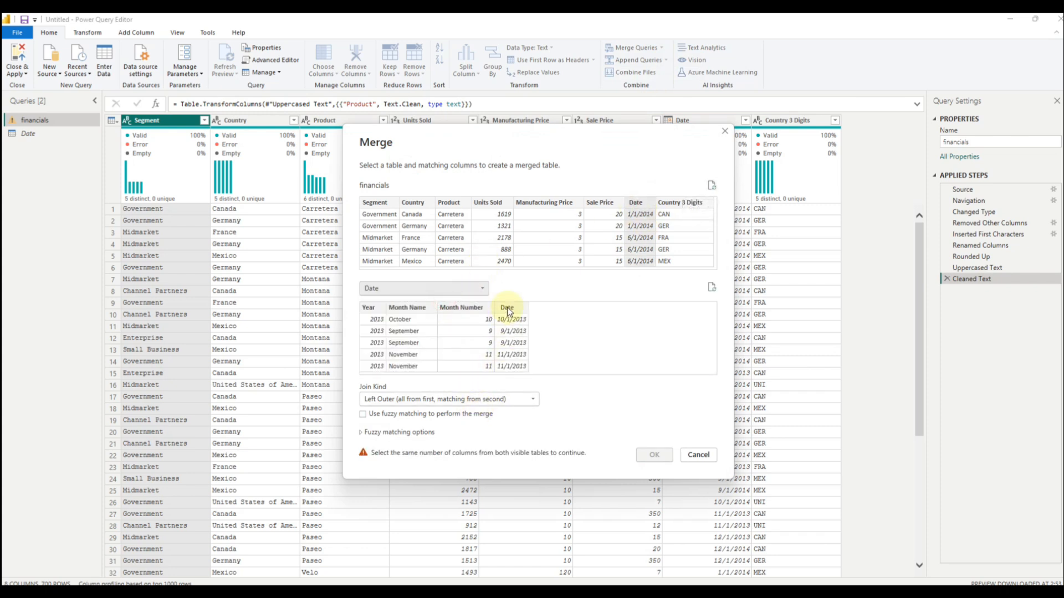
{"action": "left_click", "coordinate": [507, 307]}
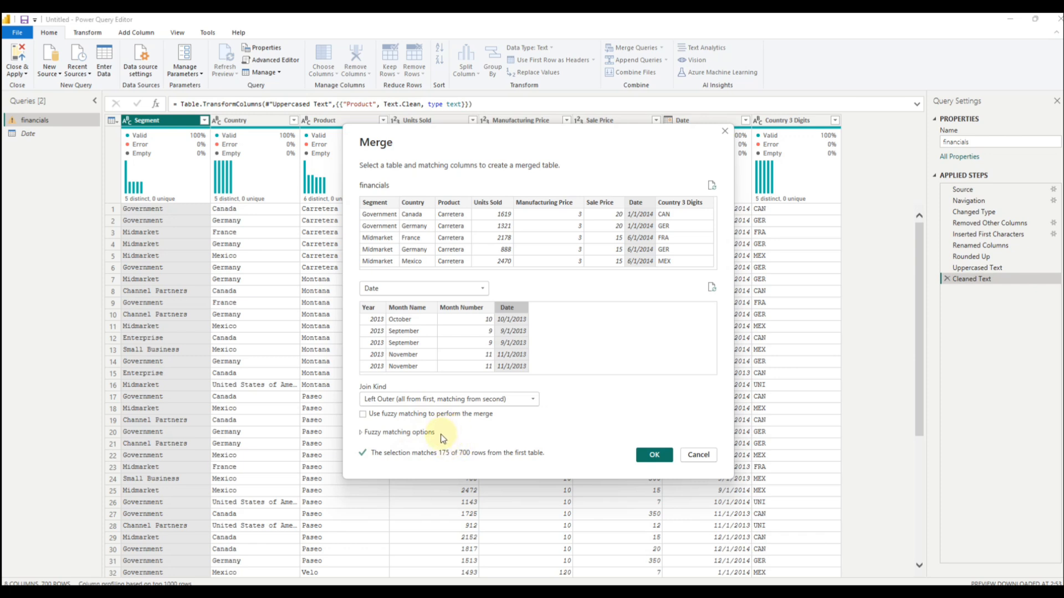
Step: Set the merge's join kind to Inner (only matching rows) and apply the merge
{"action": "left_click", "coordinate": [442, 404]}
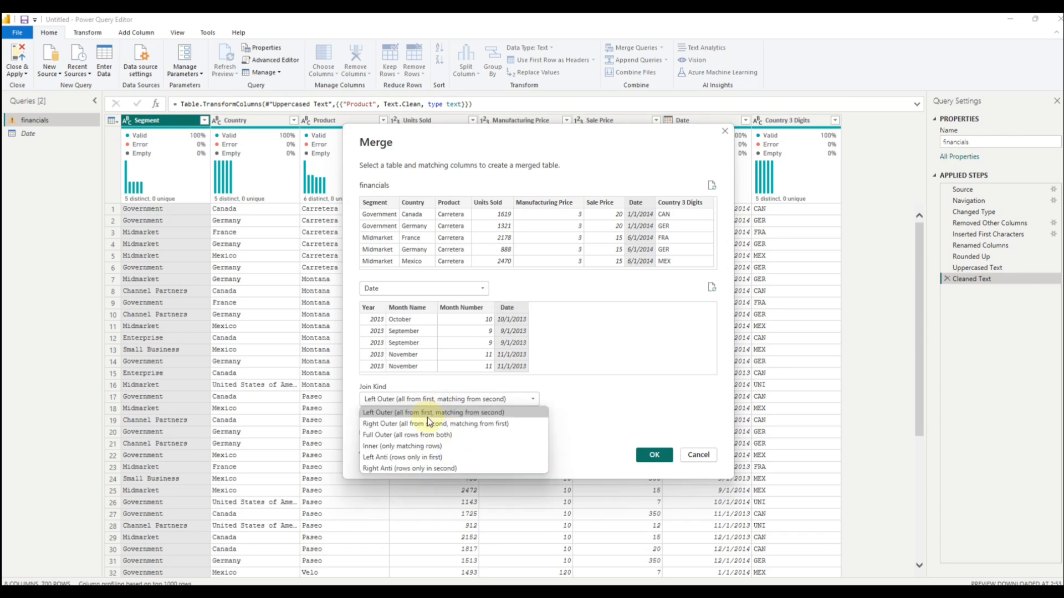
{"action": "left_click", "coordinate": [610, 403]}
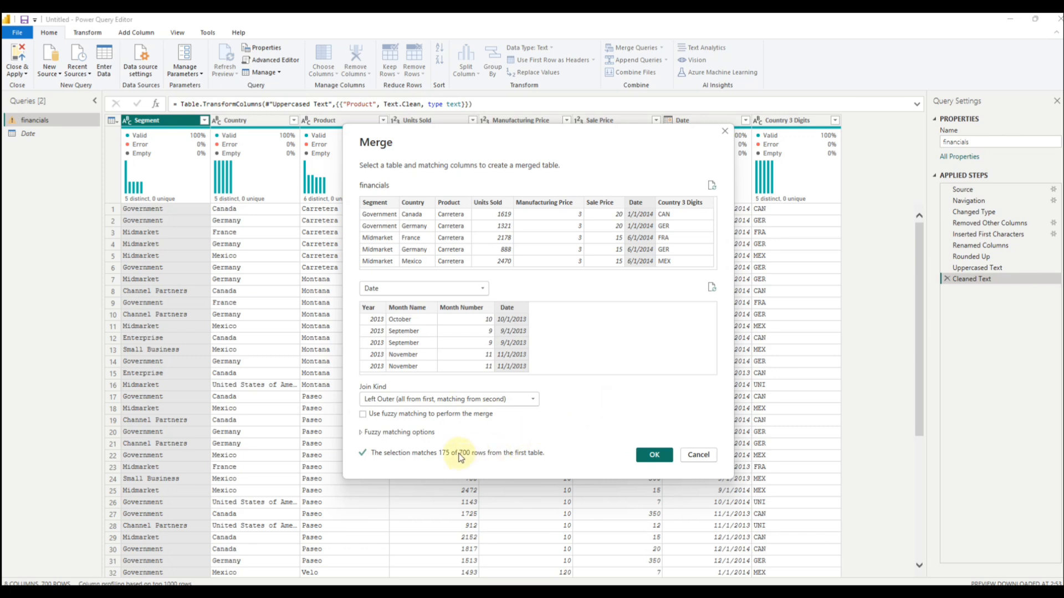
{"action": "left_click", "coordinate": [447, 396]}
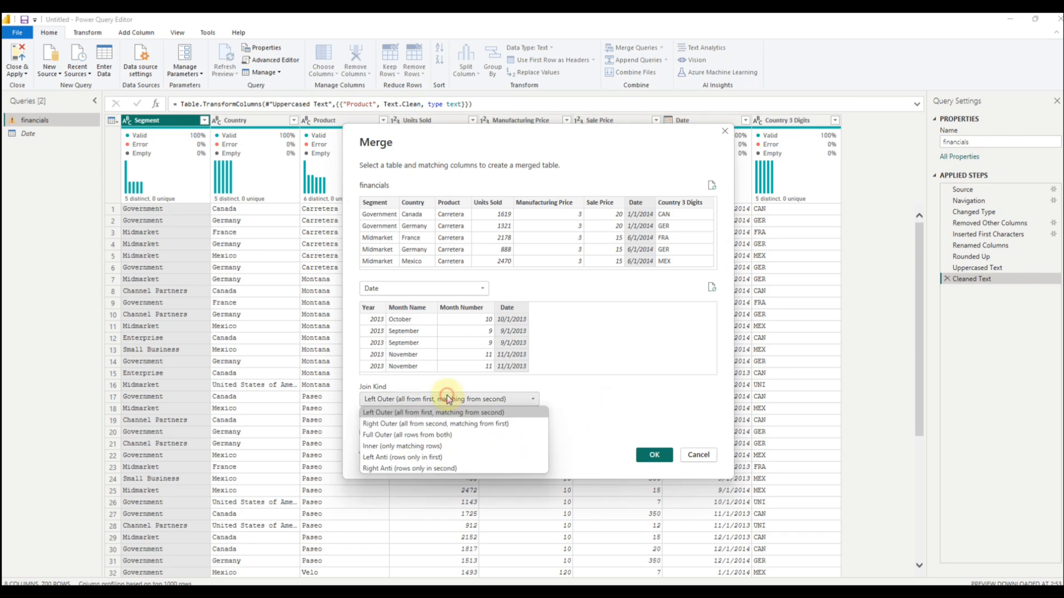
{"action": "left_click", "coordinate": [436, 446]}
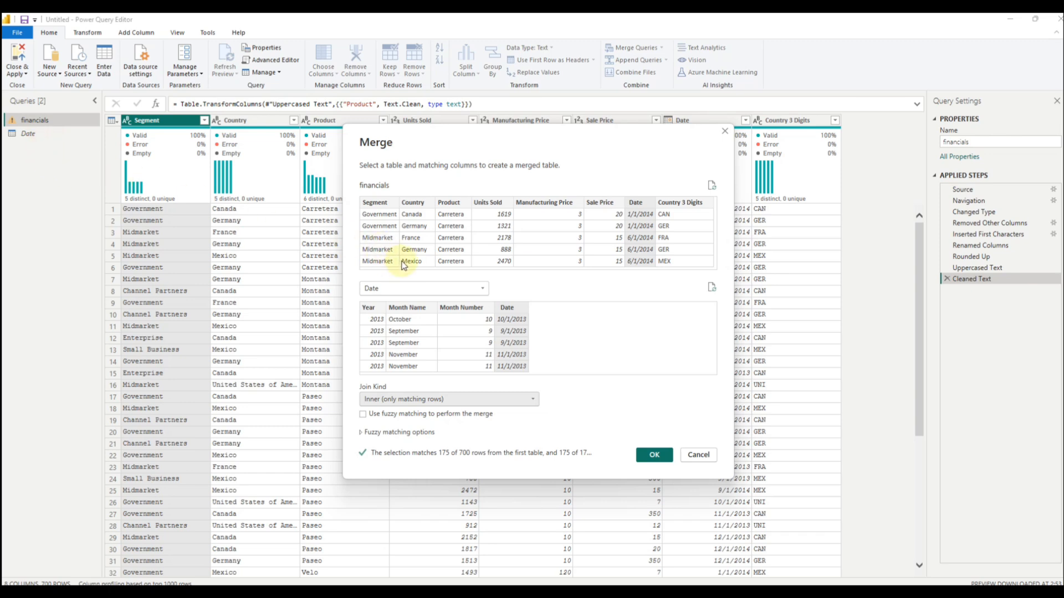
{"action": "left_click", "coordinate": [655, 456]}
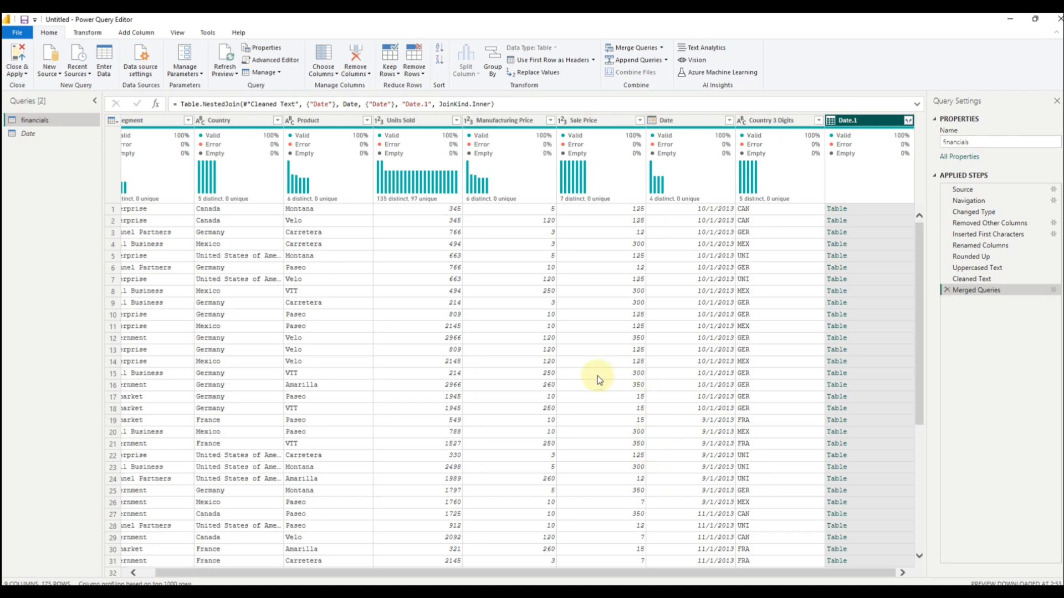
Step: Expand the merged Date.1 column to only its Date field with the original column name as prefix, and open the expanded column's filter list
{"action": "left_click", "coordinate": [907, 121]}
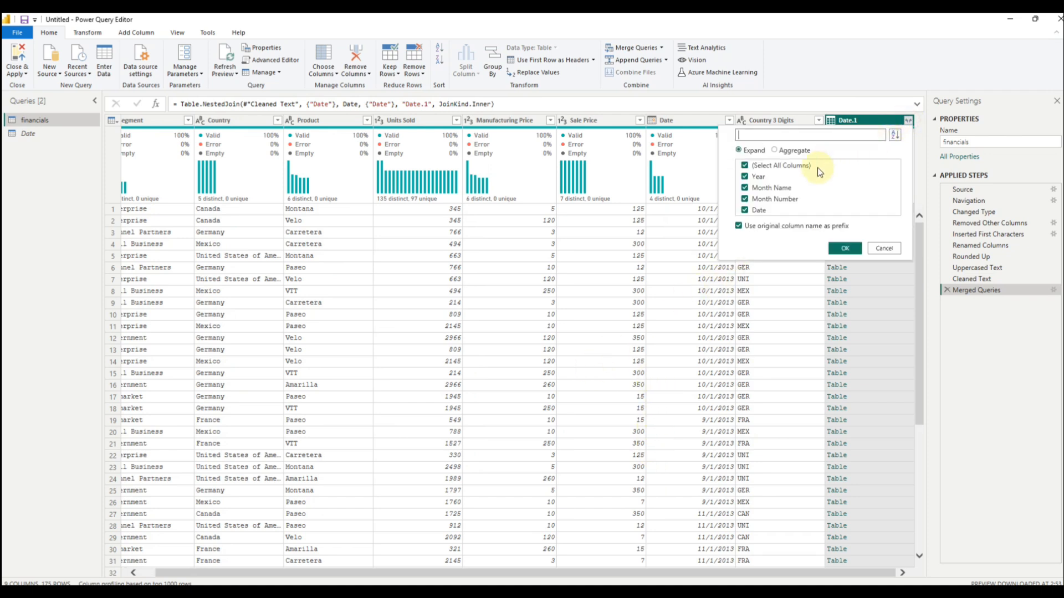
{"action": "left_click", "coordinate": [745, 211]}
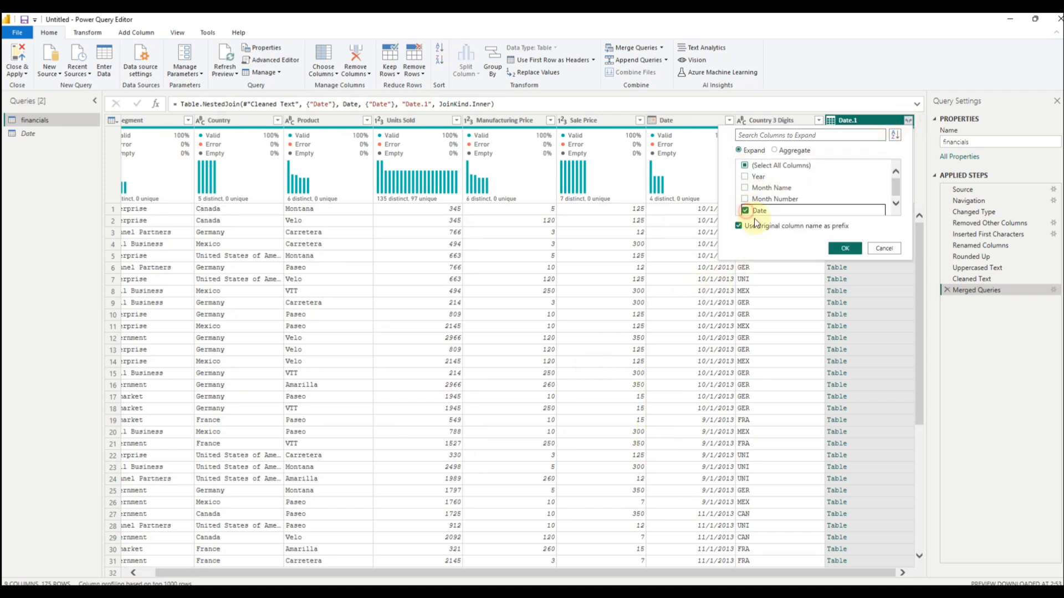
{"action": "left_click", "coordinate": [841, 248]}
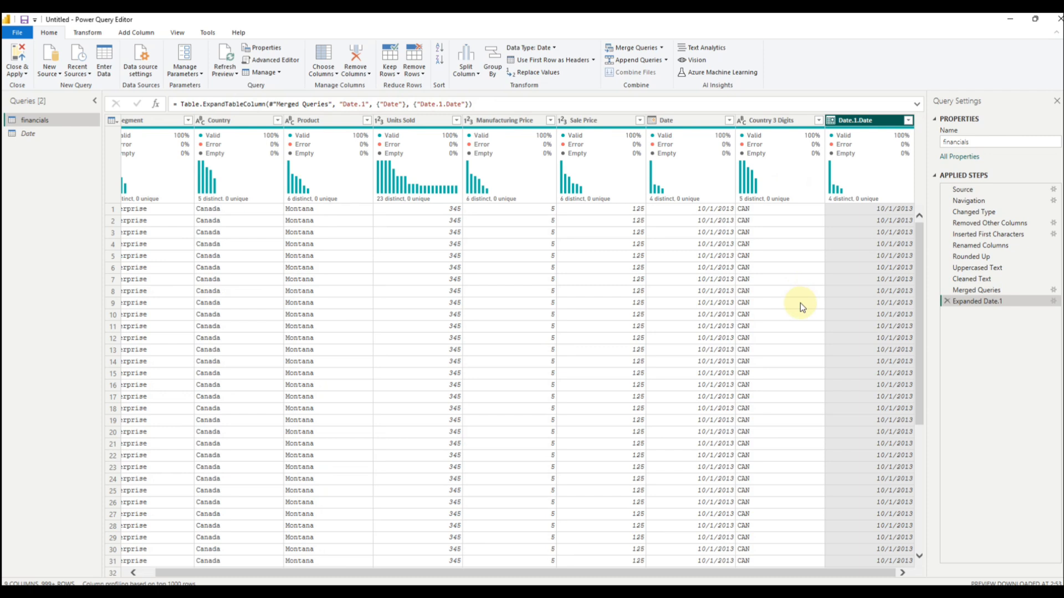
{"action": "left_click", "coordinate": [908, 120]}
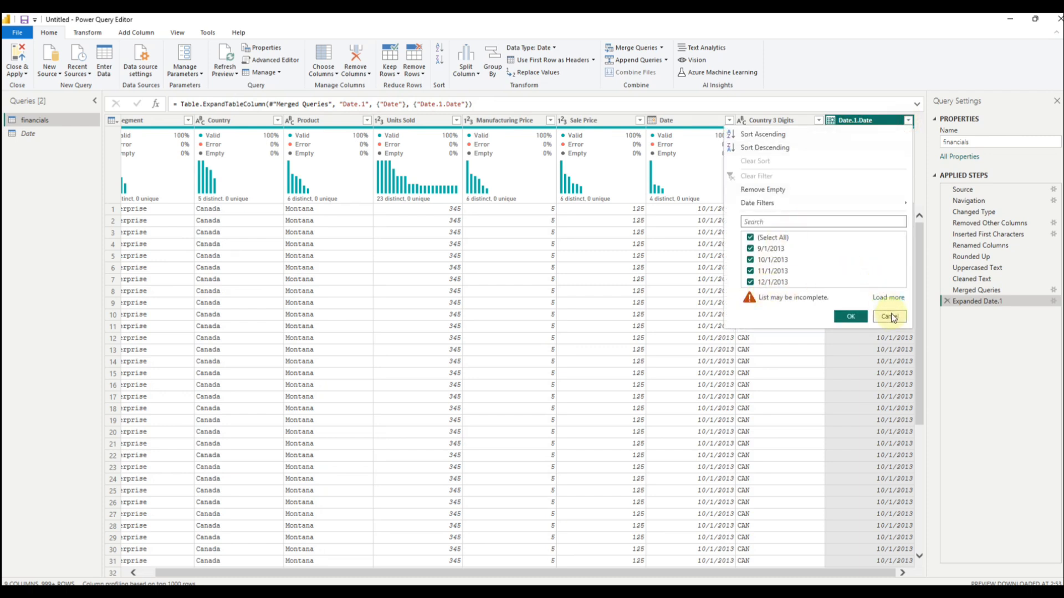
Step: Check the available date filters on Date.1.Date without applying one, and view the Country and Segment column statistics
{"action": "mouse_move", "coordinate": [796, 203]}
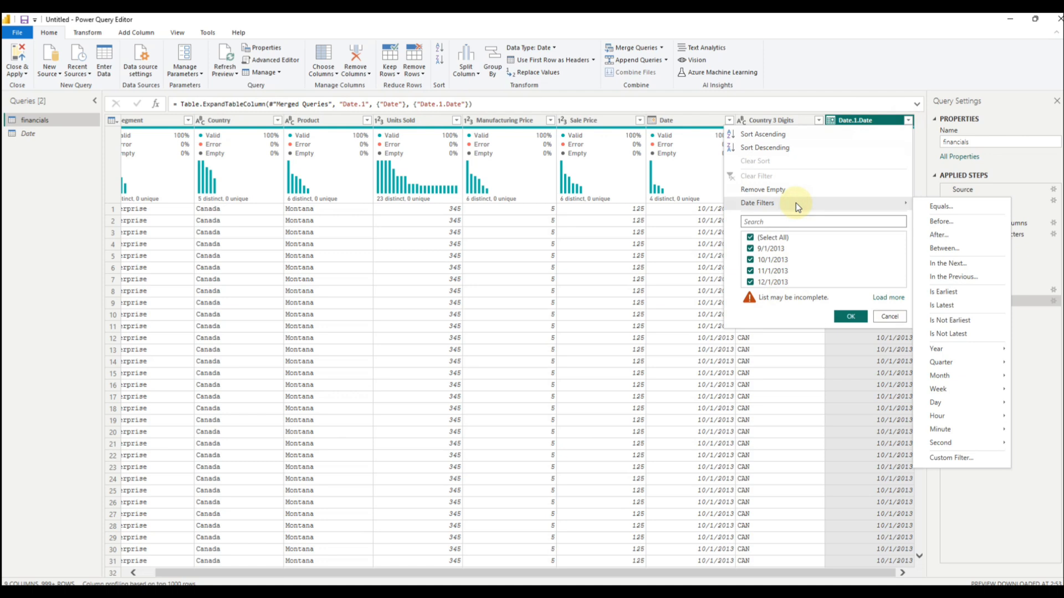
{"action": "left_click", "coordinate": [890, 317]}
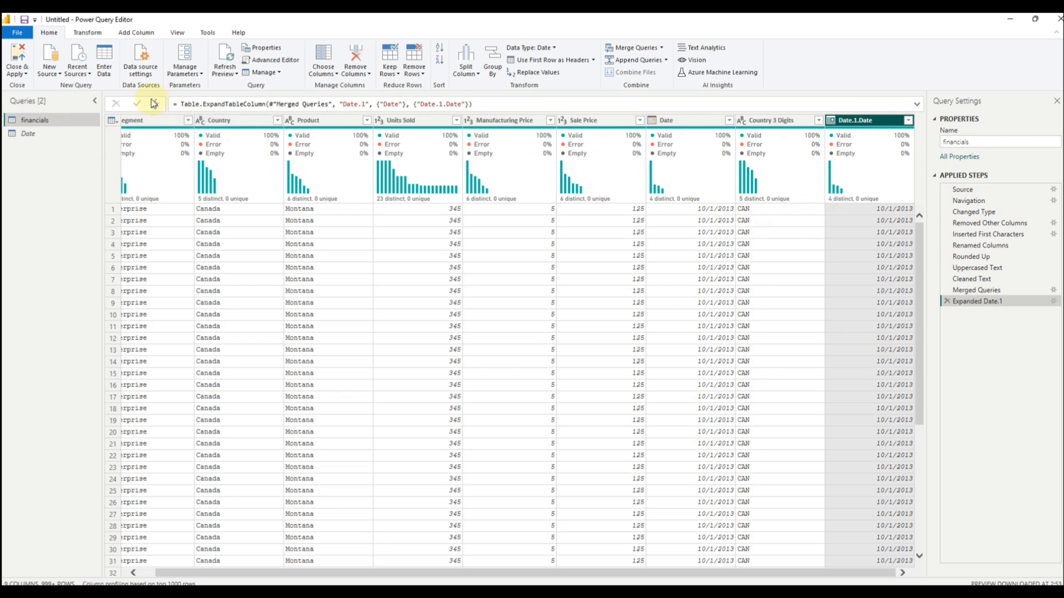
{"action": "left_click", "coordinate": [238, 121]}
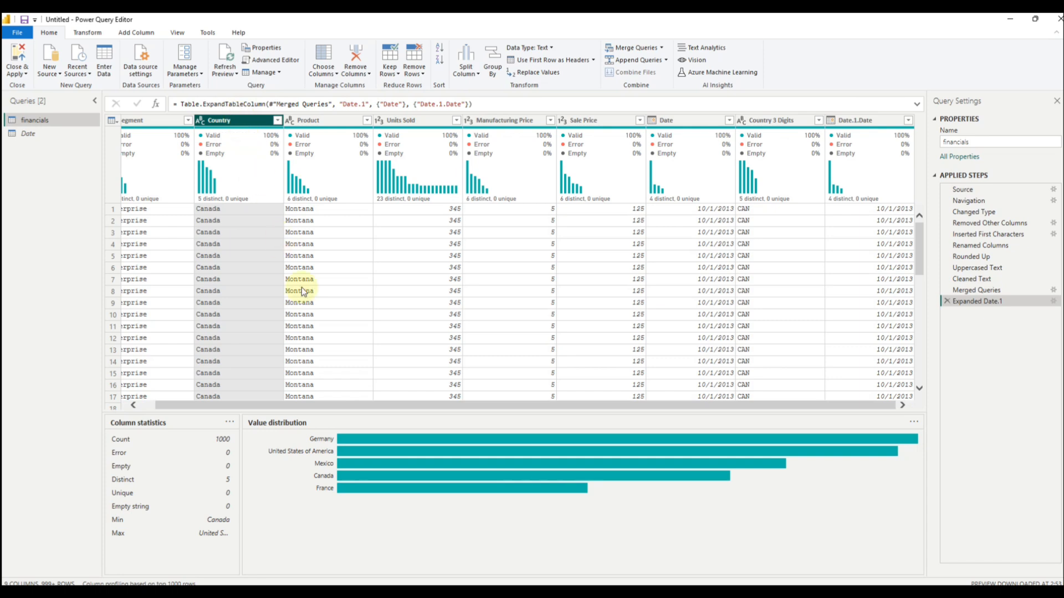
{"action": "left_click", "coordinate": [149, 122]}
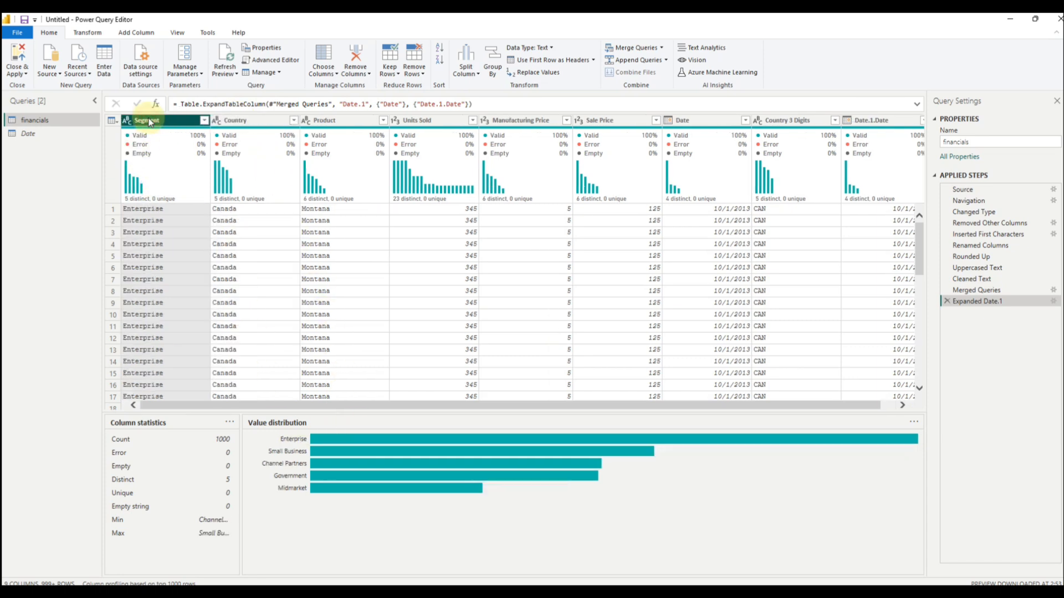
Step: Filter the Product column to Paseo from its value distribution, and delete the resulting filter from the applied steps
{"action": "left_click", "coordinate": [358, 121]}
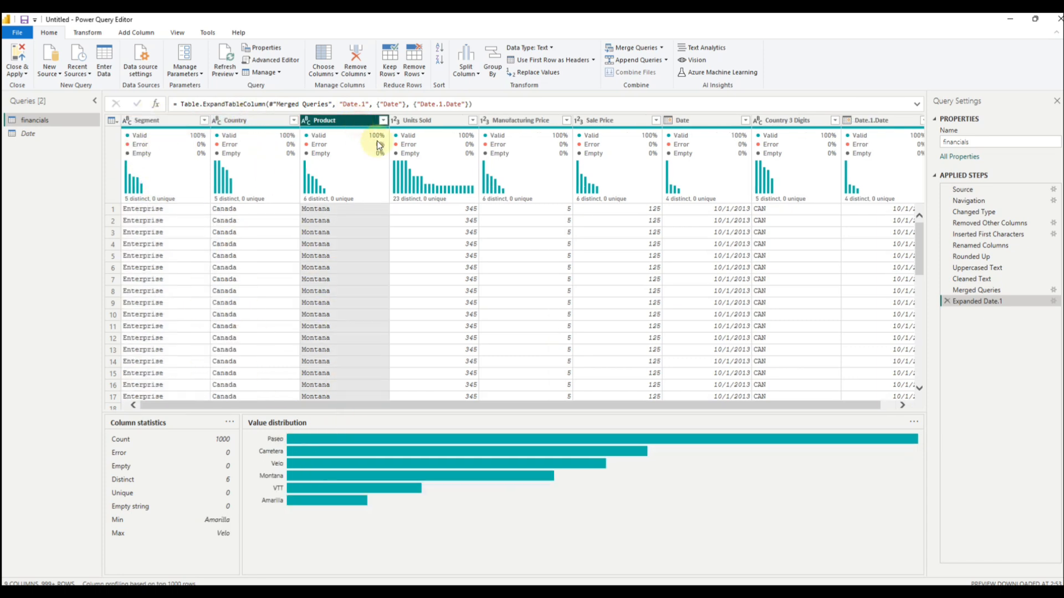
{"action": "right_click", "coordinate": [338, 440]}
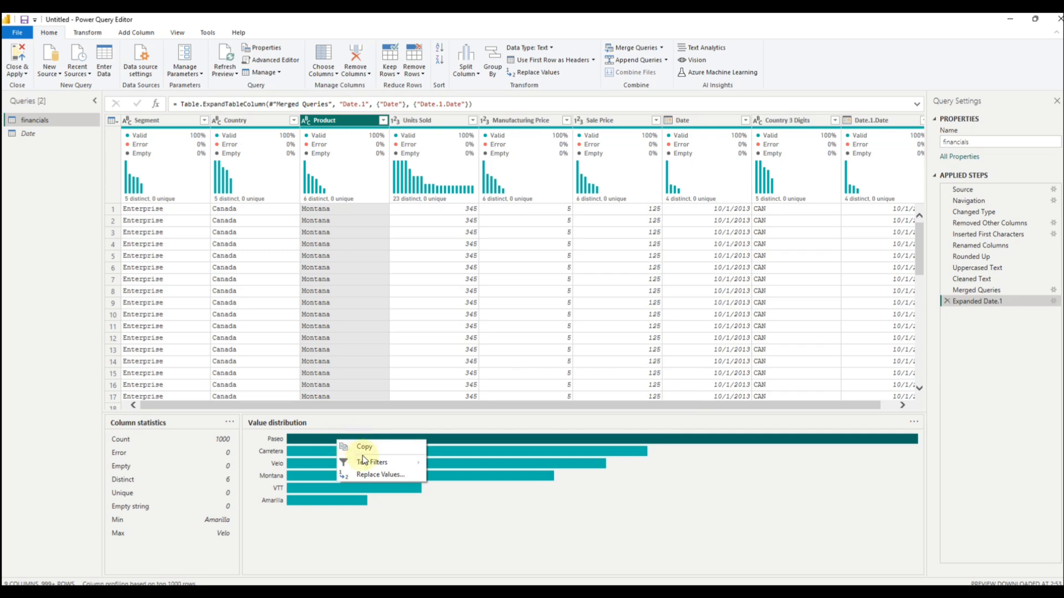
{"action": "mouse_move", "coordinate": [374, 469]}
{"action": "left_click", "coordinate": [455, 463]}
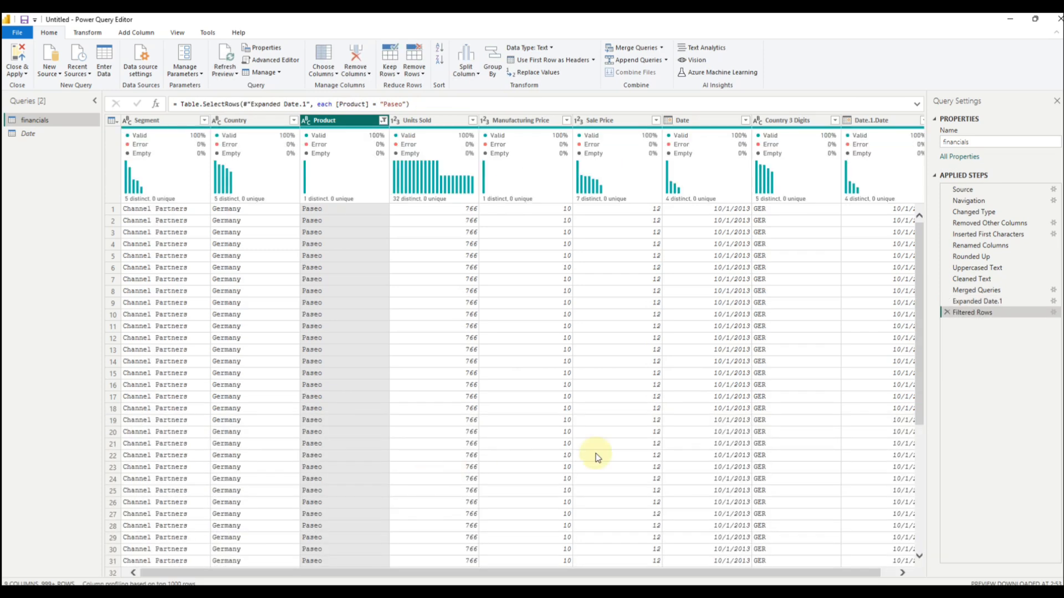
{"action": "left_click", "coordinate": [947, 312]}
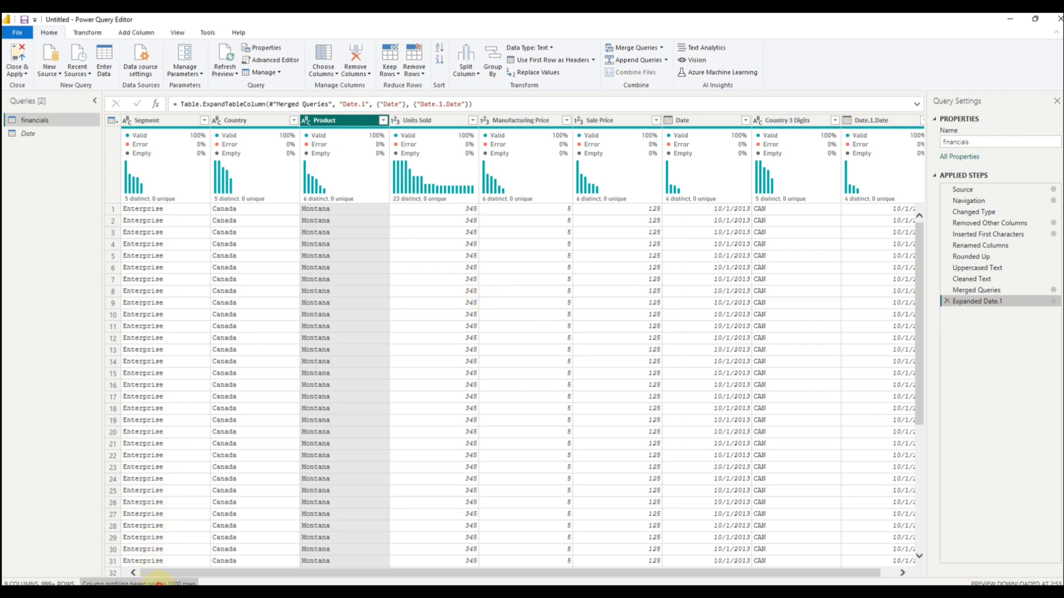
Step: Base column profiling on the entire data set and view the Product column's statistics
{"action": "left_click", "coordinate": [158, 583]}
{"action": "left_click", "coordinate": [169, 577]}
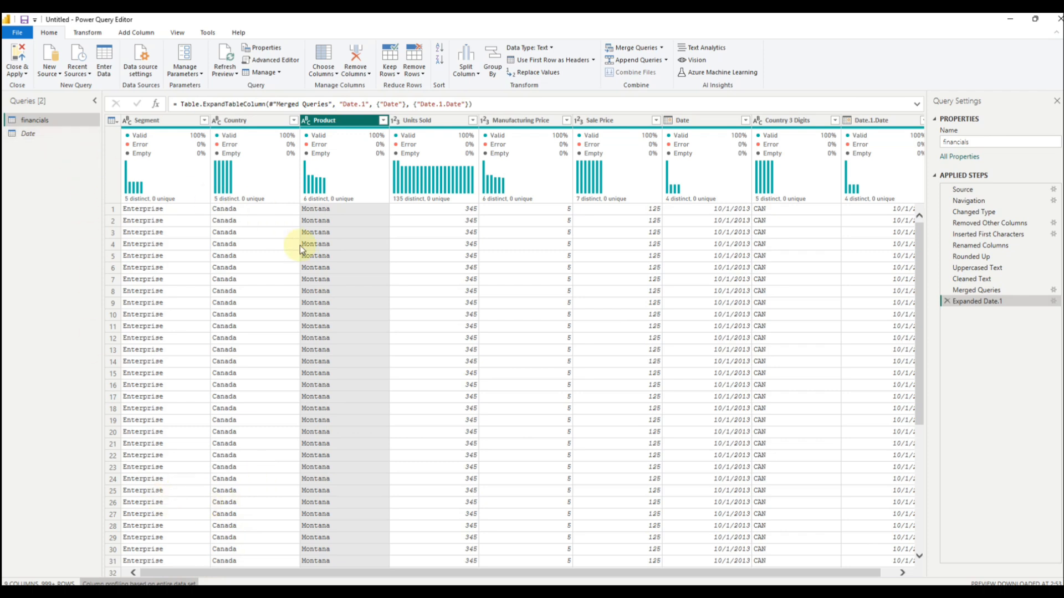
{"action": "left_click", "coordinate": [319, 121]}
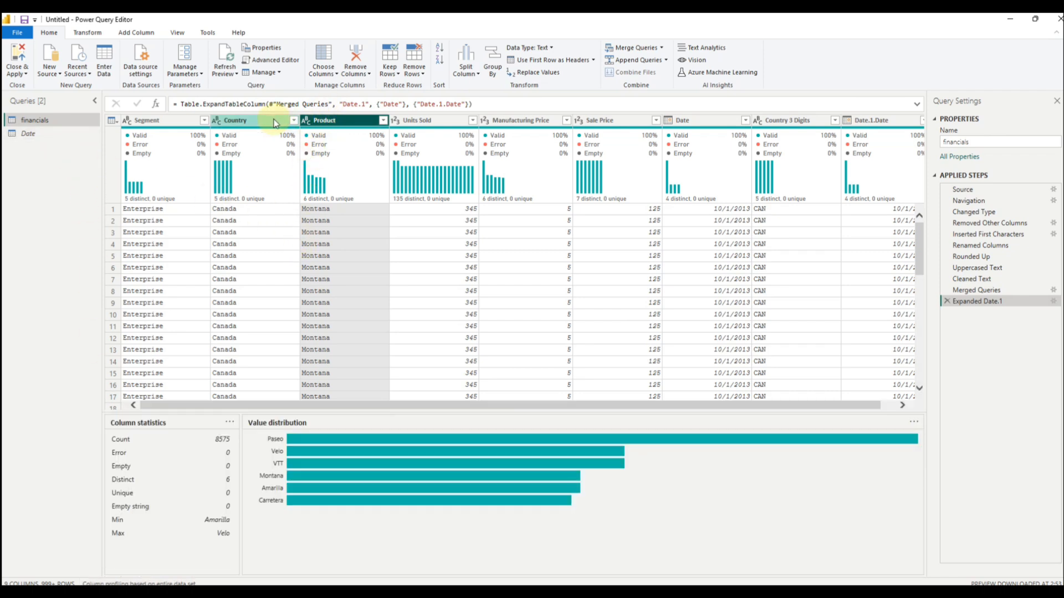
Step: Review the column statistics and value distributions across the financials columns, including Segment, Manufacturing Price, Date and Date.1.Date
{"action": "left_click", "coordinate": [275, 122]}
{"action": "left_click", "coordinate": [158, 120]}
{"action": "left_click", "coordinate": [366, 121]}
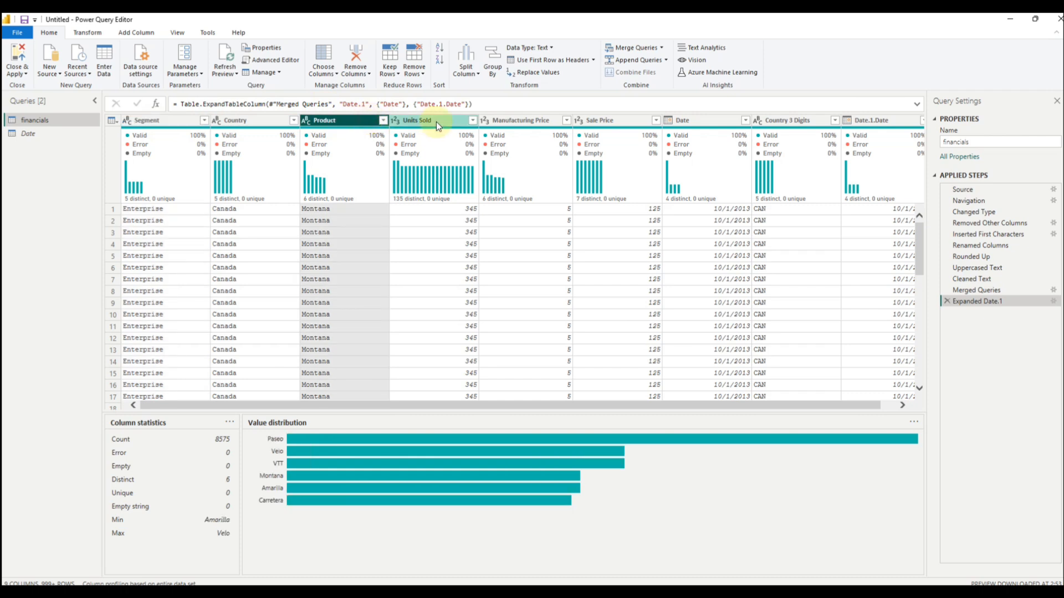
{"action": "left_click", "coordinate": [436, 121]}
{"action": "left_click", "coordinate": [509, 123]}
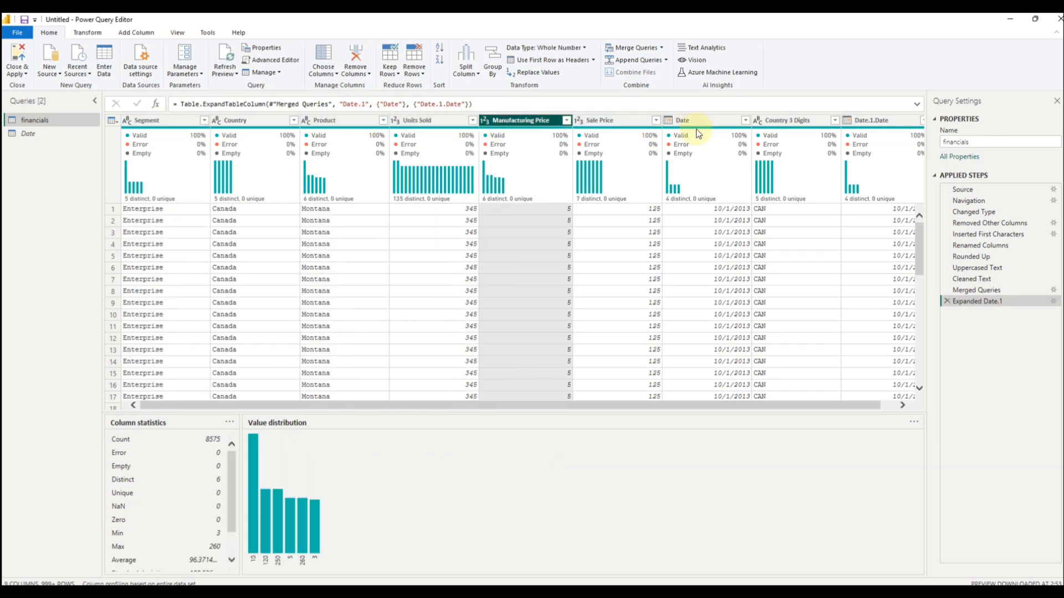
{"action": "left_click", "coordinate": [718, 121]}
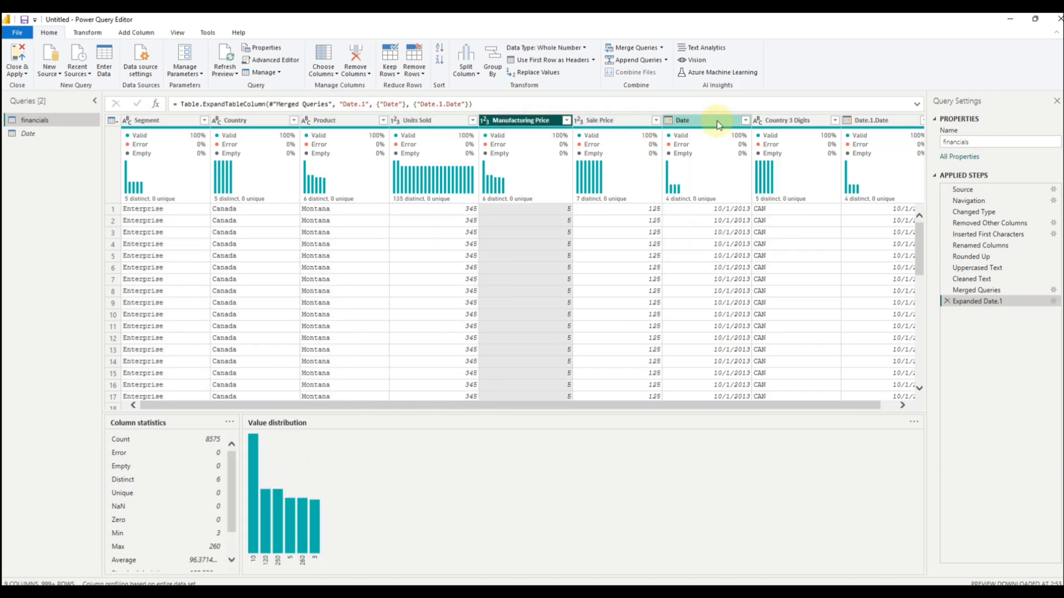
{"action": "left_click", "coordinate": [781, 135]}
{"action": "left_click", "coordinate": [860, 122]}
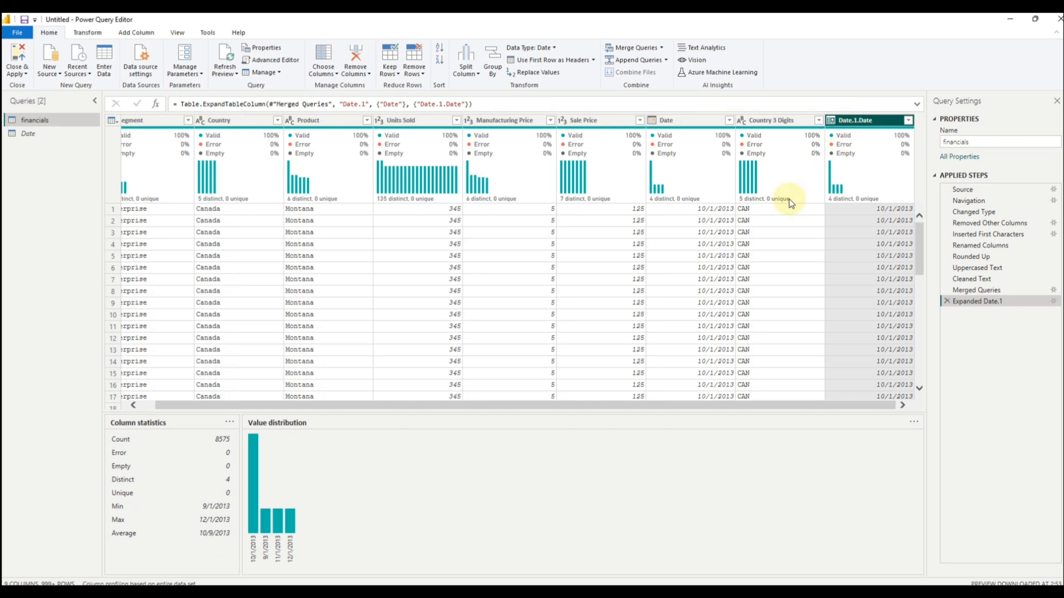
{"action": "left_click", "coordinate": [148, 120]}
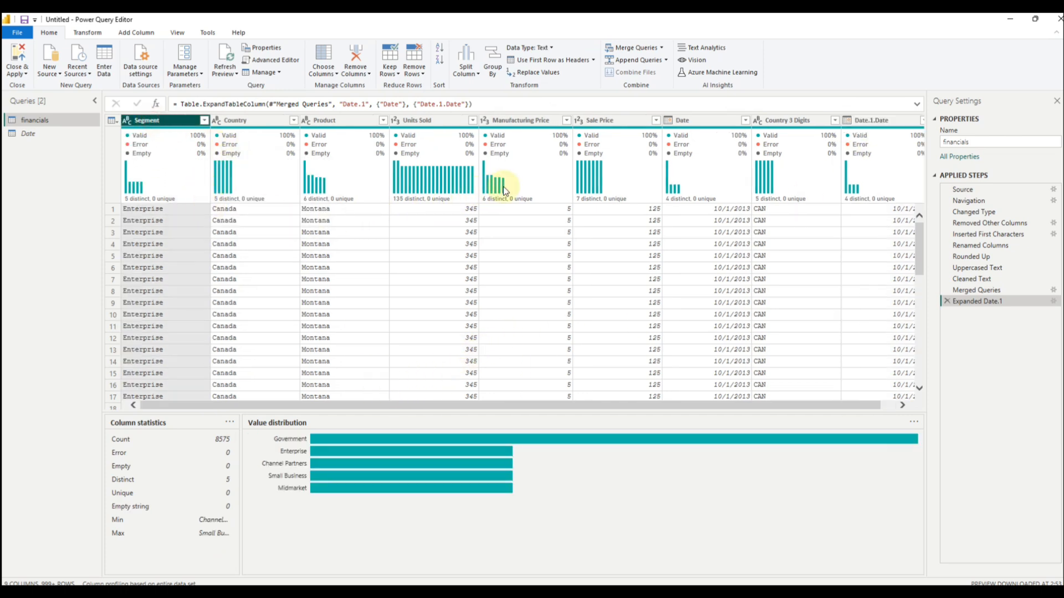
{"action": "mouse_move", "coordinate": [504, 184]}
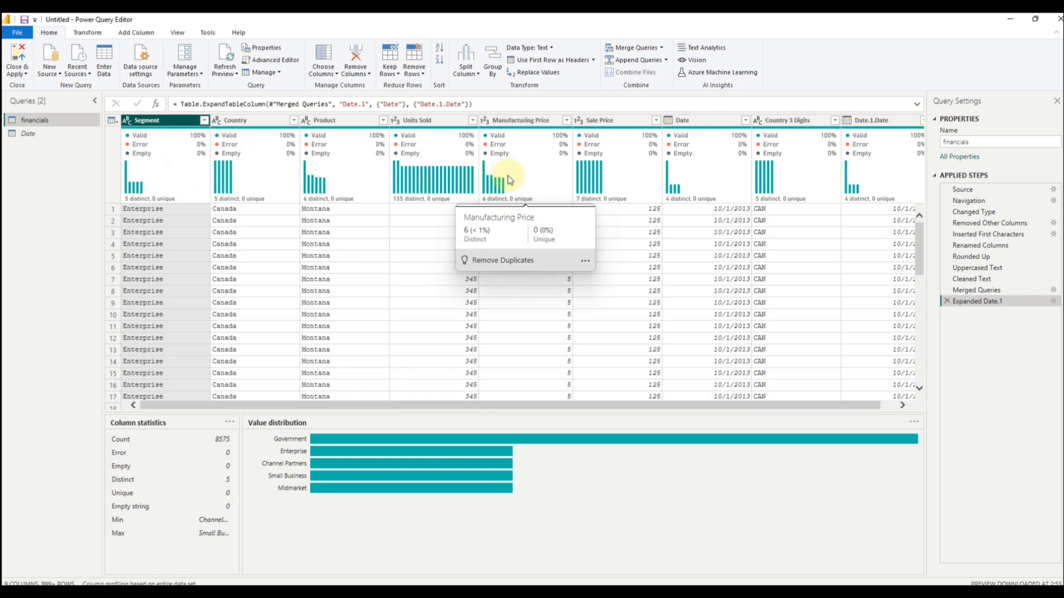
Step: Apply the query changes and close the Power Query Editor to load the financials table into the report
{"action": "left_click", "coordinate": [32, 133]}
{"action": "left_click", "coordinate": [38, 122]}
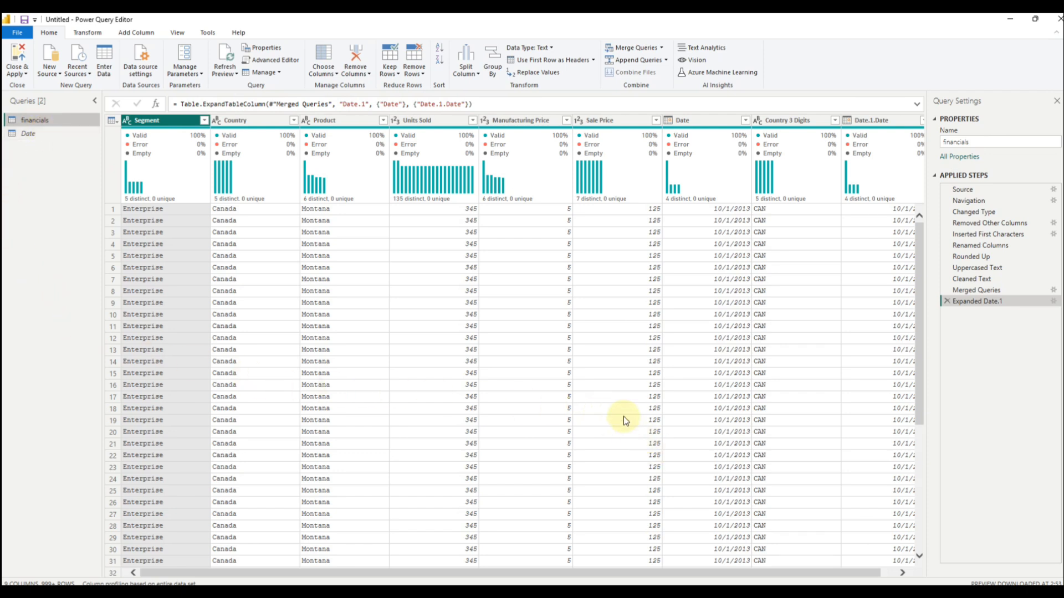
{"action": "left_click", "coordinate": [25, 74]}
{"action": "left_click", "coordinate": [28, 85]}
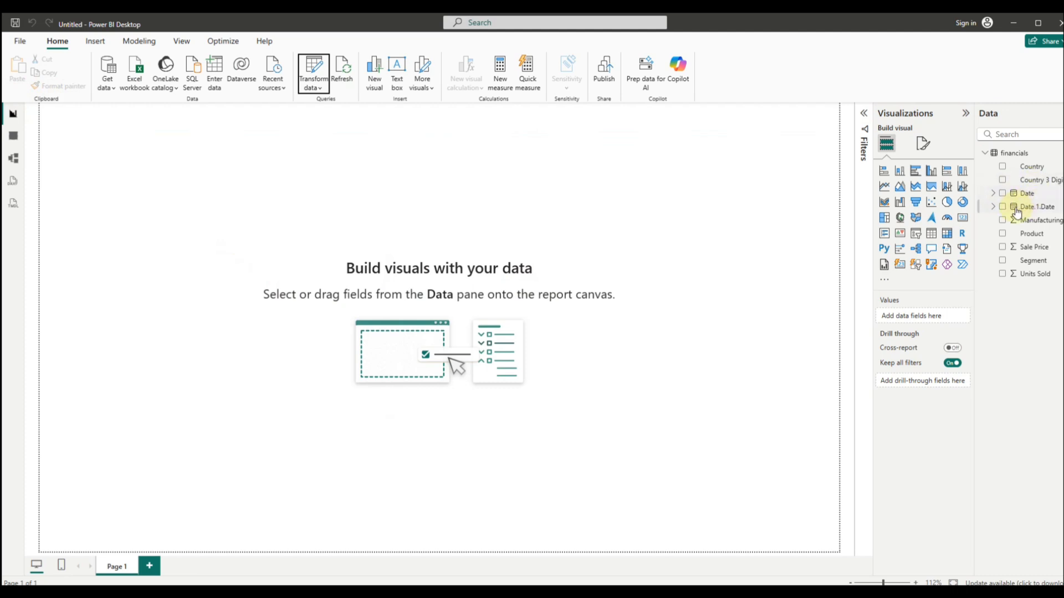
Step: Create a stacked bar chart of the sum of Sale Price by Product and enlarge it to fill most of the page
{"action": "left_click", "coordinate": [1002, 194]}
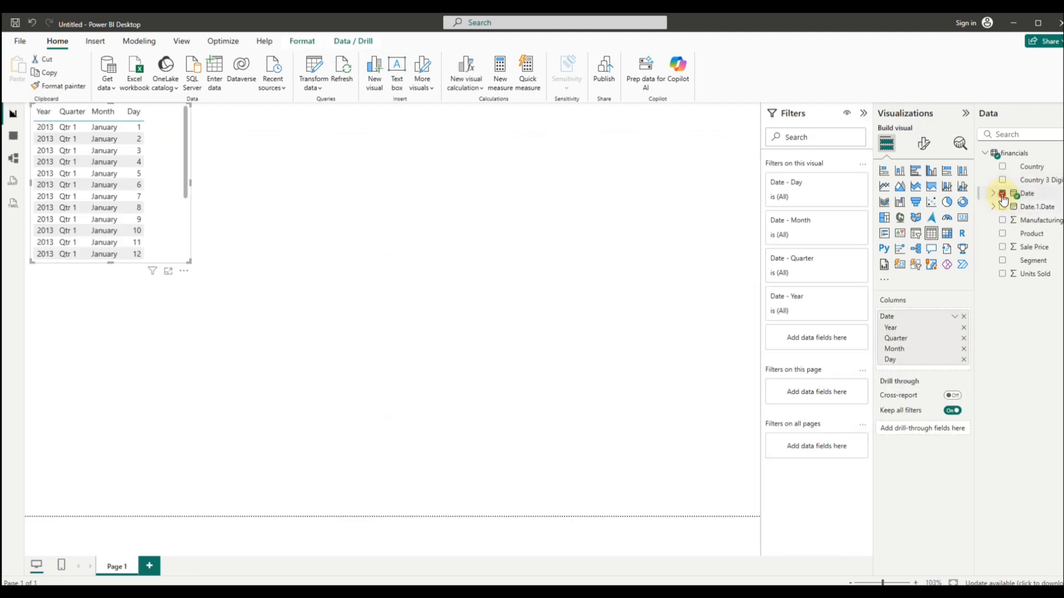
{"action": "left_click", "coordinate": [1003, 194]}
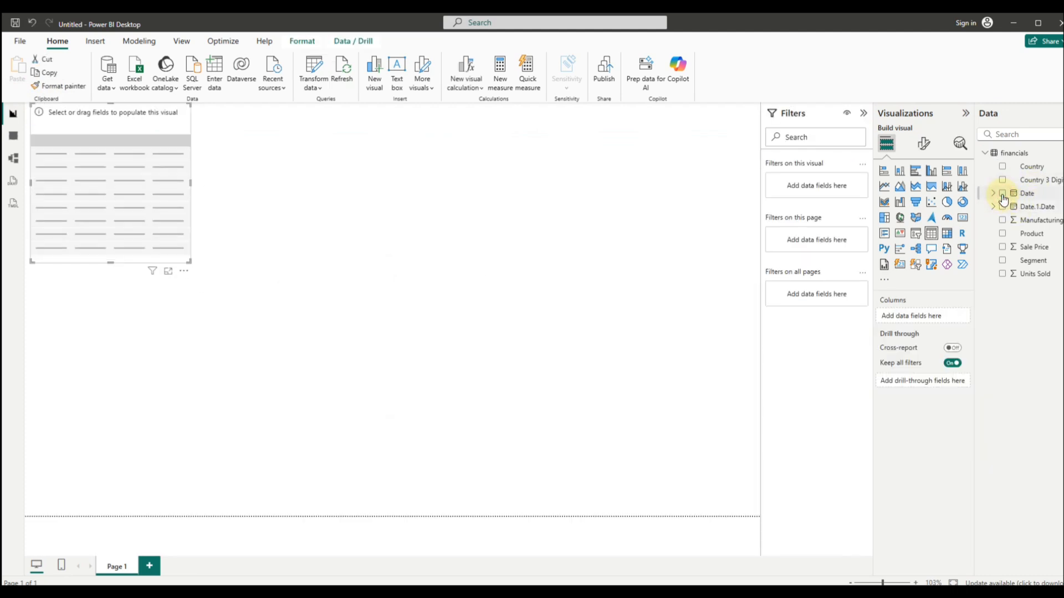
{"action": "left_click", "coordinate": [1003, 235]}
{"action": "left_click", "coordinate": [1002, 247]}
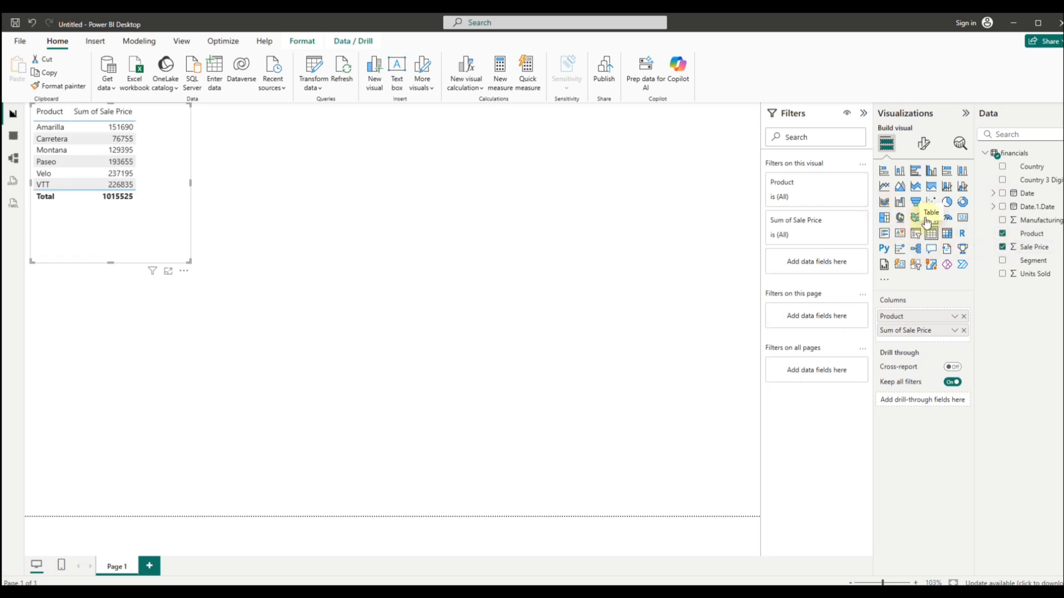
{"action": "left_click", "coordinate": [886, 172]}
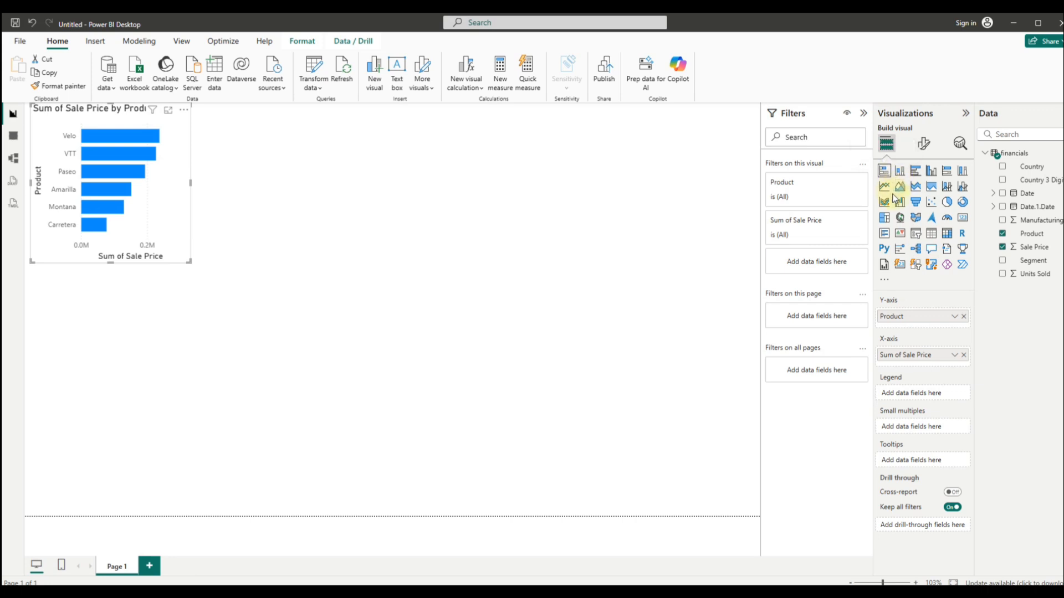
{"action": "left_click_drag", "start_coordinate": [190, 261], "coordinate": [727, 477]}
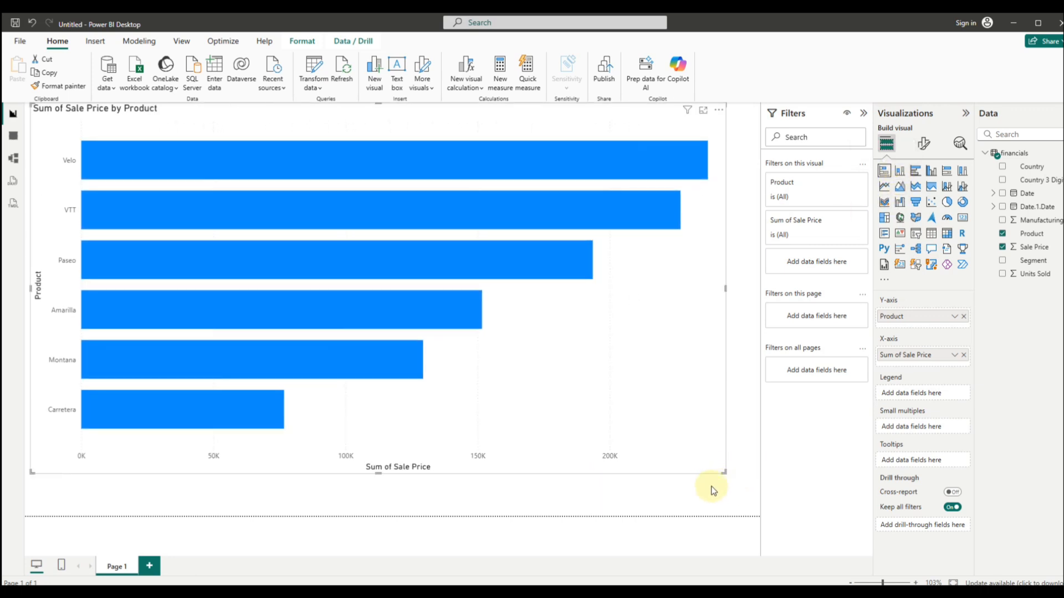